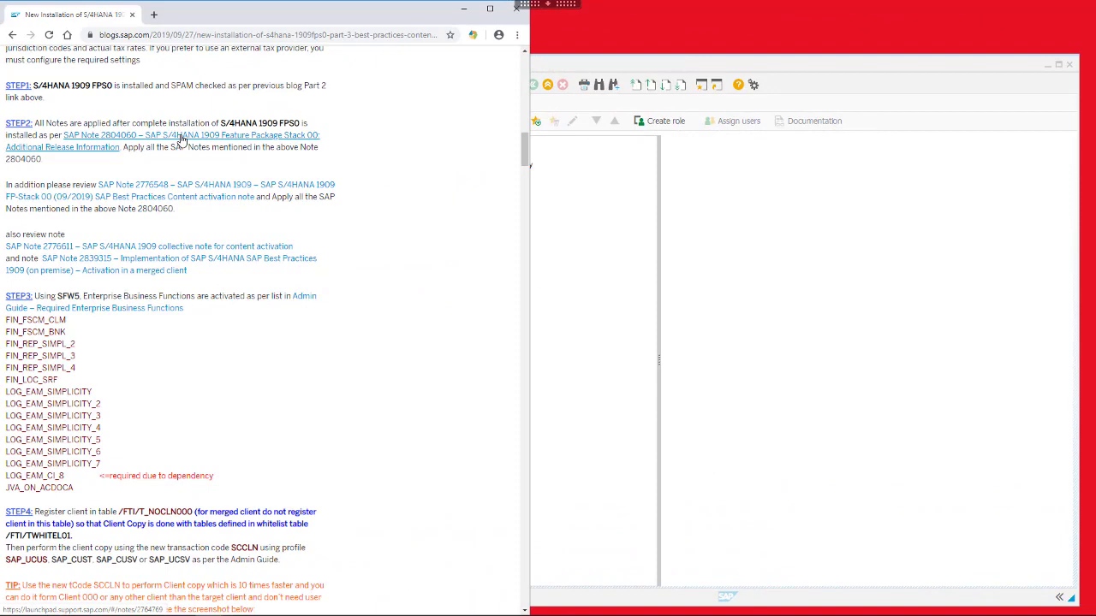
Open SAP Note 2804060 in a new window, then start the Note Assistant (SNOTE) in SAP GUI
right_click(180, 139)
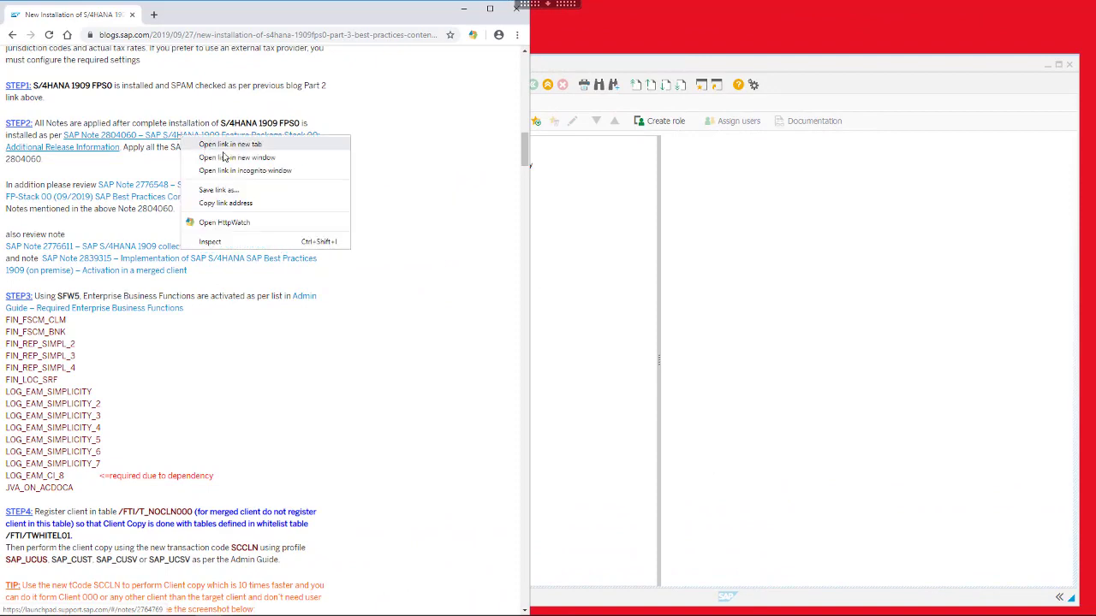
click(230, 157)
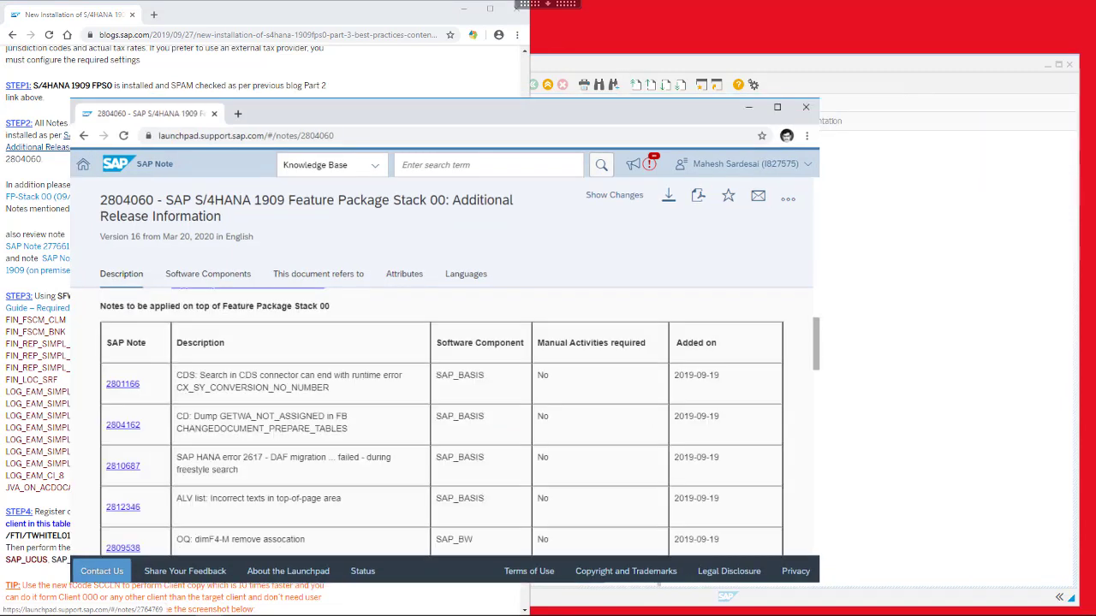
click(413, 81)
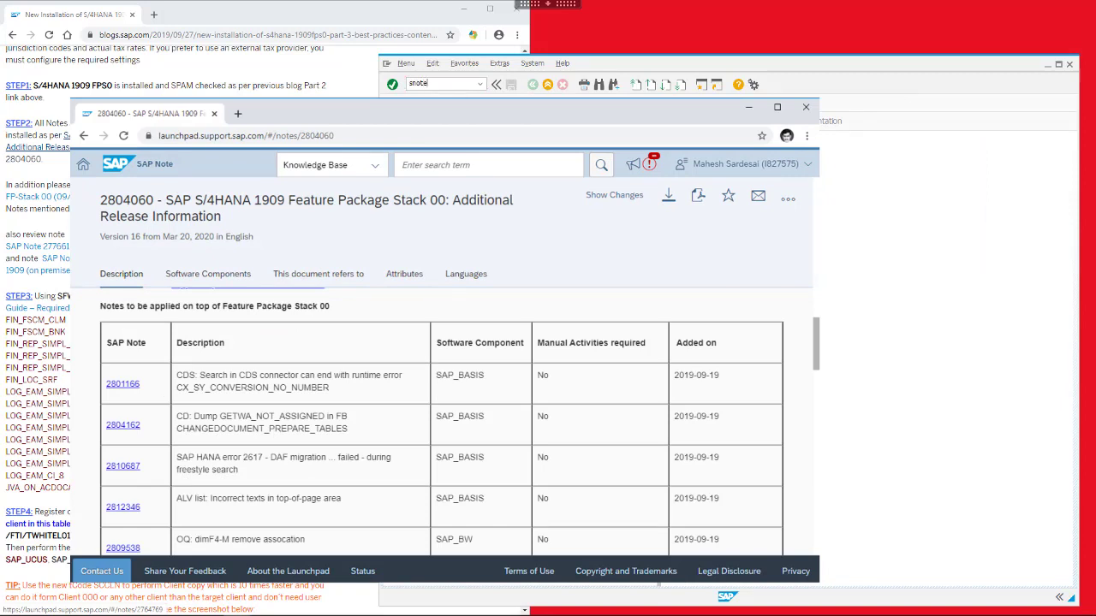
text(snote)
key(Return)
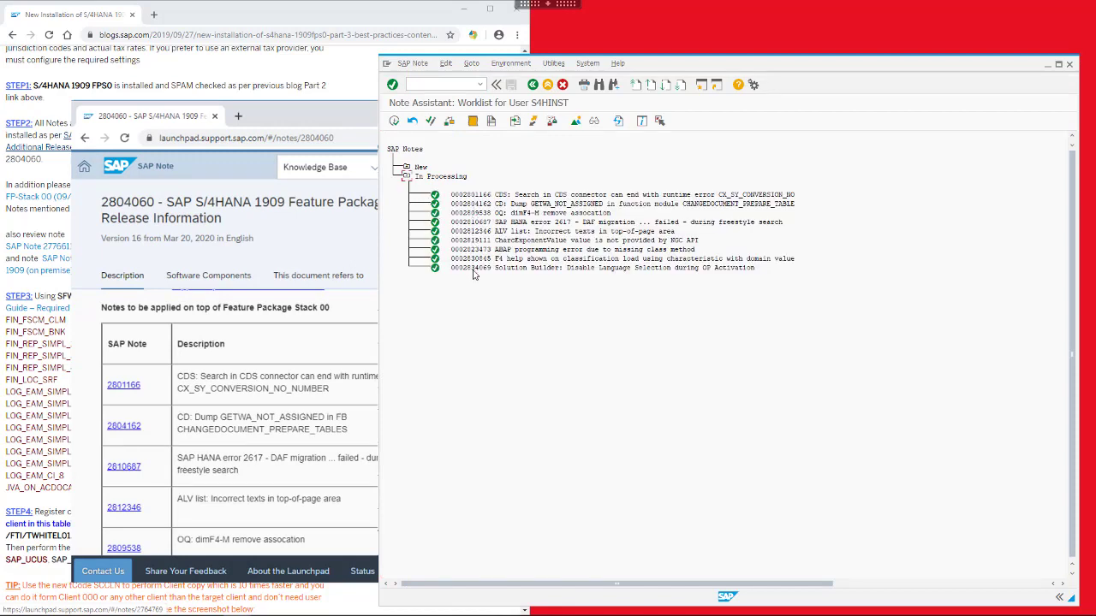
Open SAP Note 2776548 in a new window and scroll to its list of notes
click(54, 221)
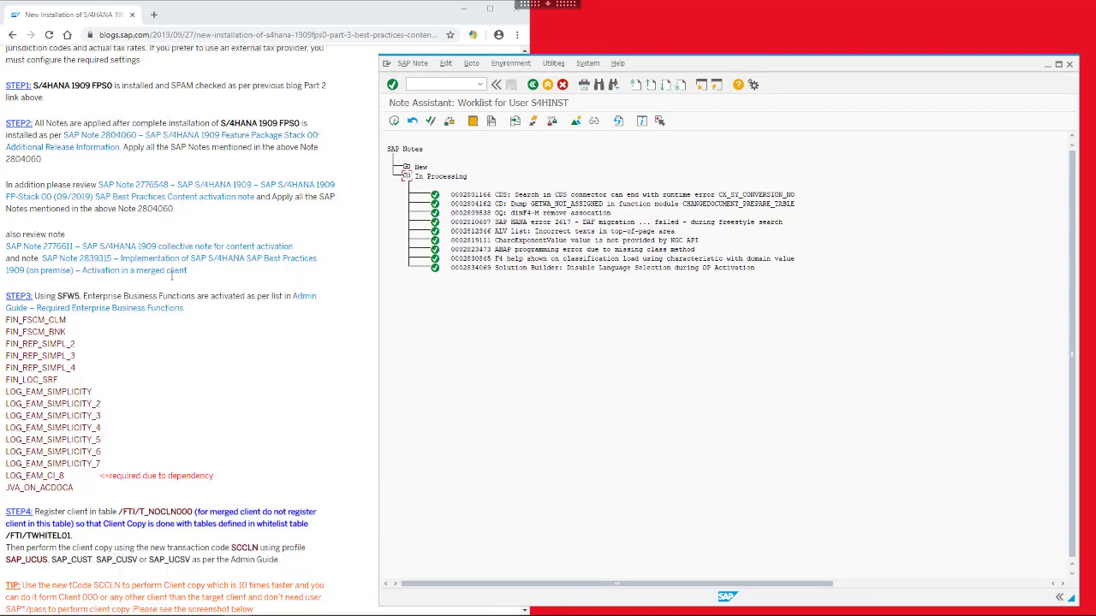
right_click(165, 188)
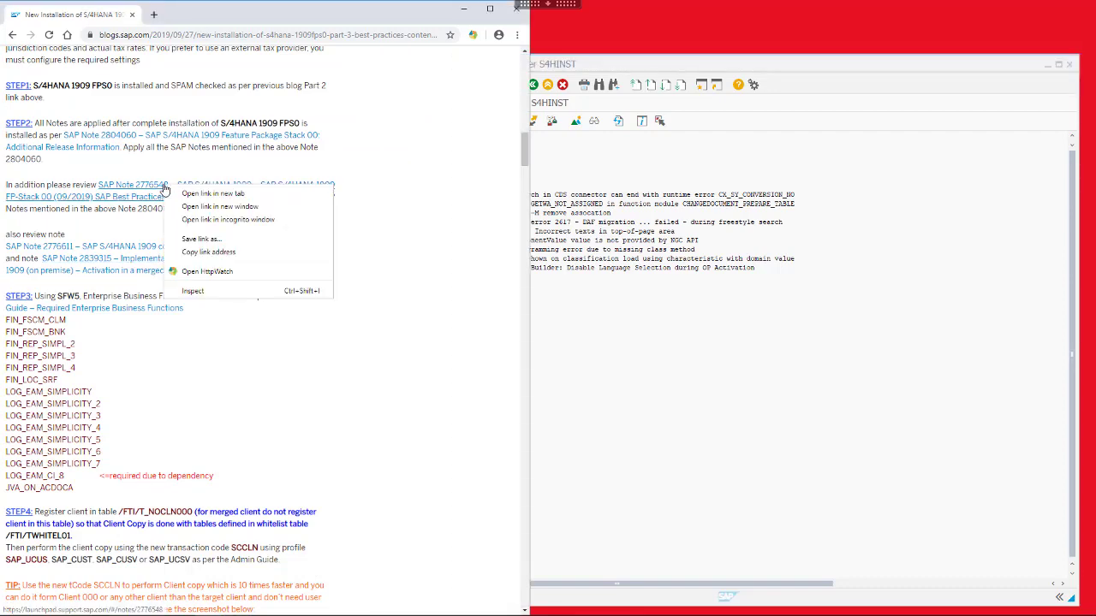
click(197, 206)
scroll(361, 450, down, 3)
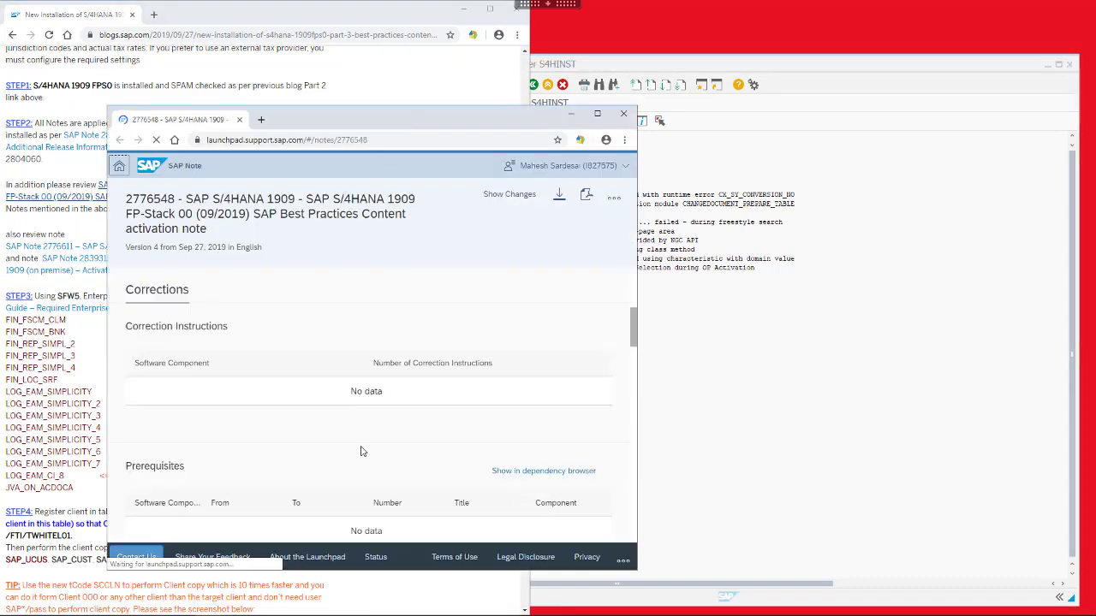
scroll(409, 369, down, 3)
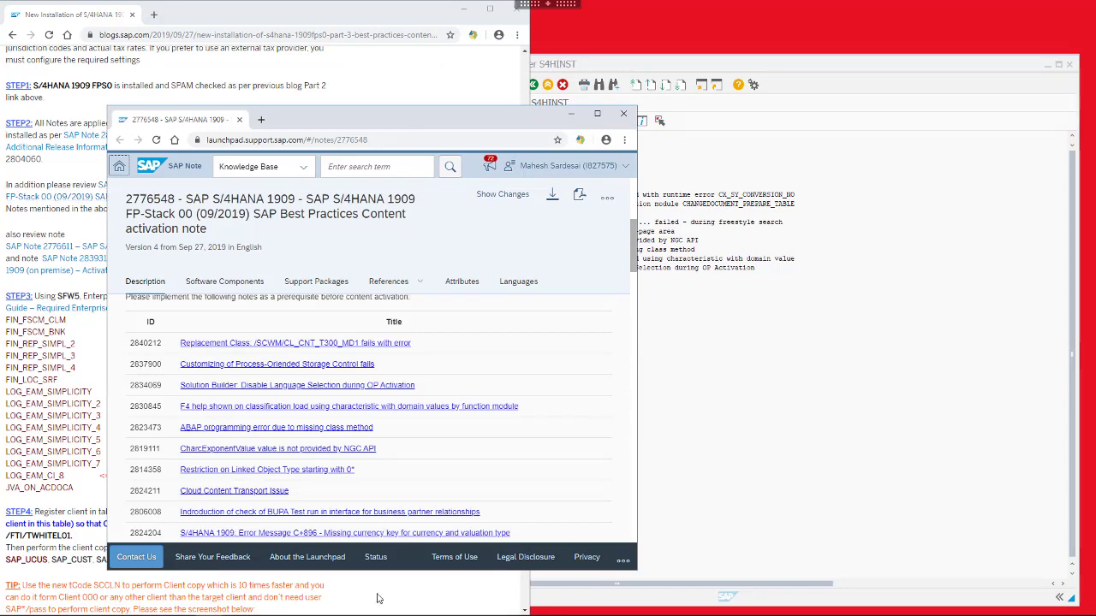
Download the ten copied note numbers into SNOTE using multiple selection from the clipboard
click(756, 404)
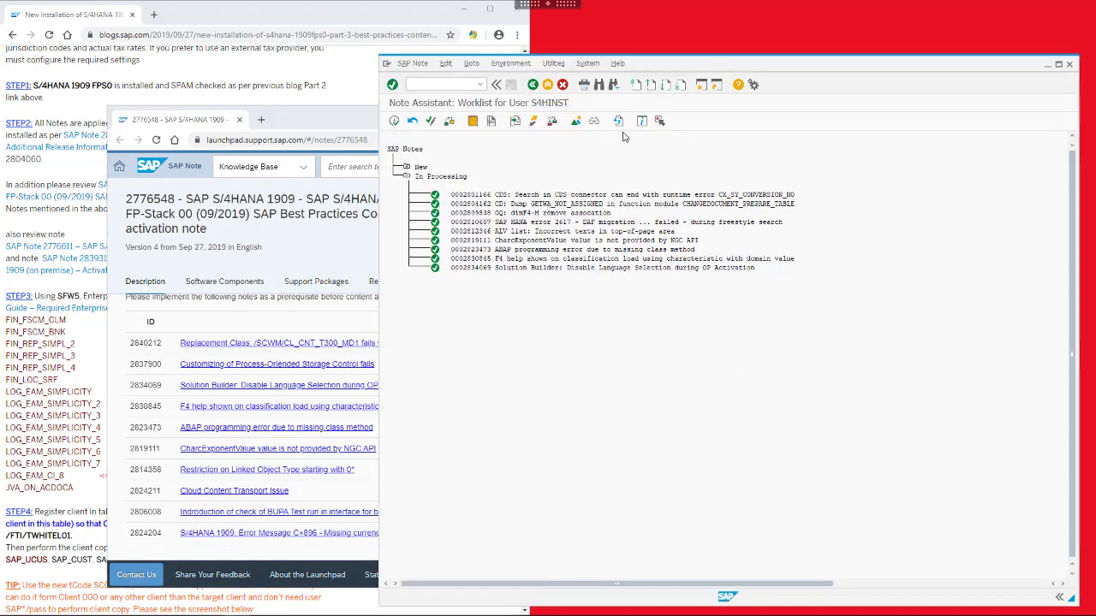
click(516, 121)
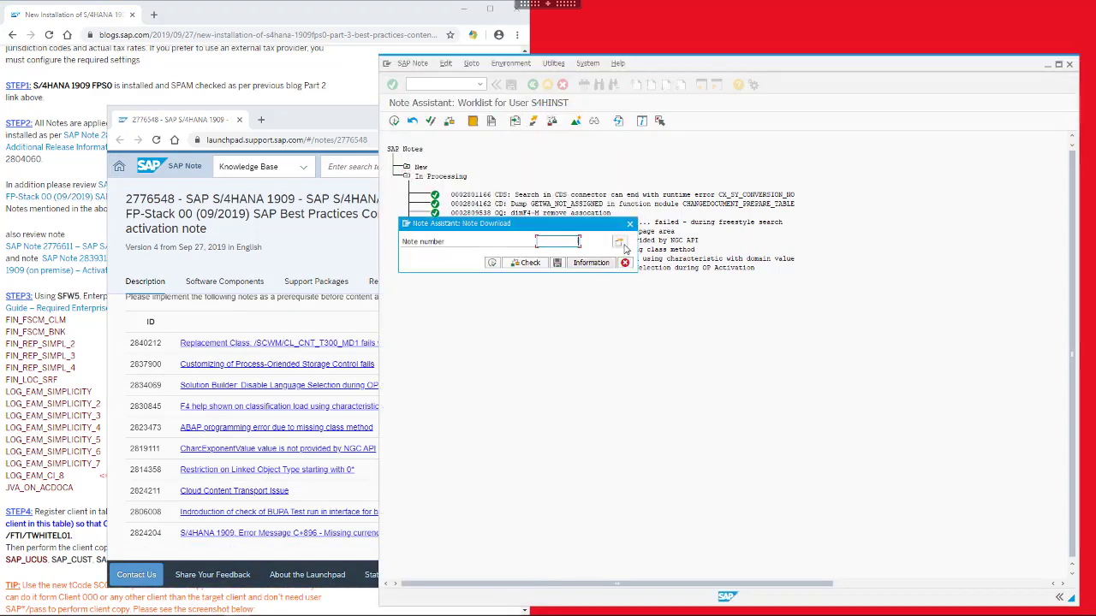
click(599, 243)
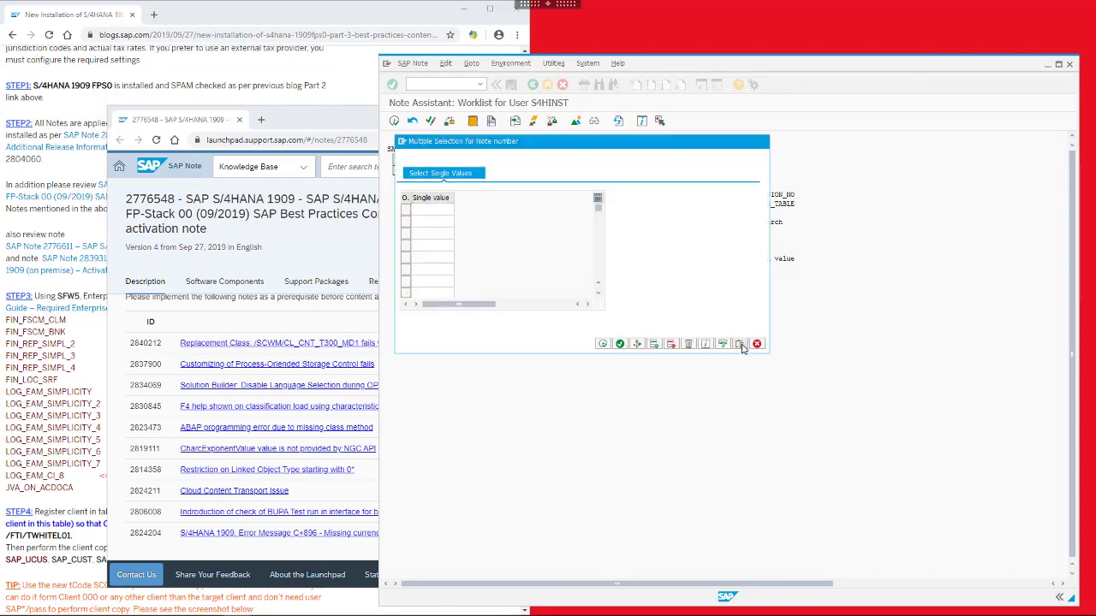
click(602, 343)
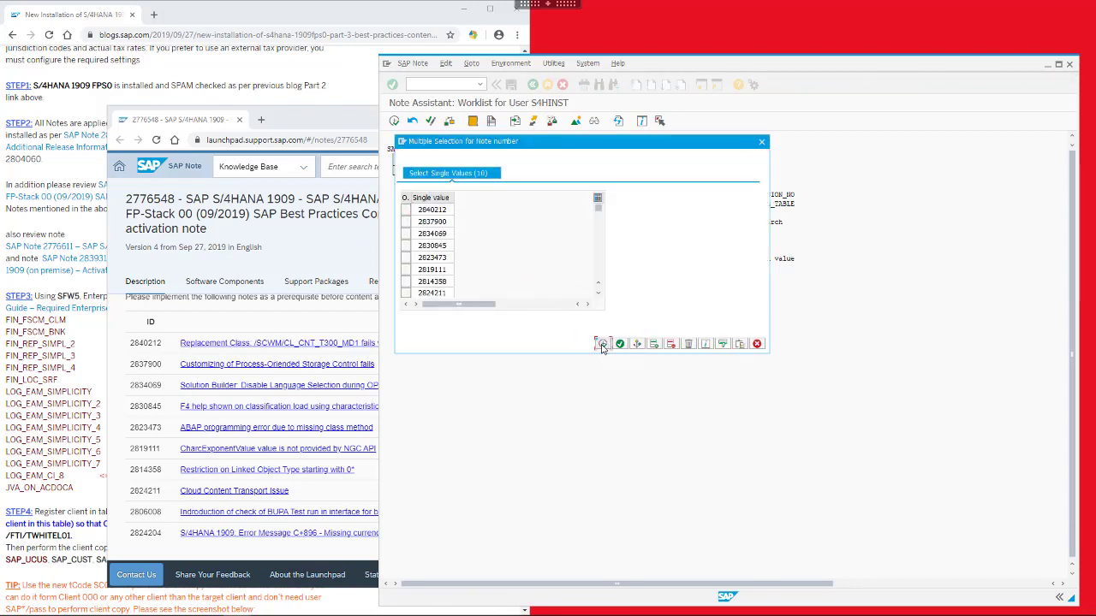
click(603, 343)
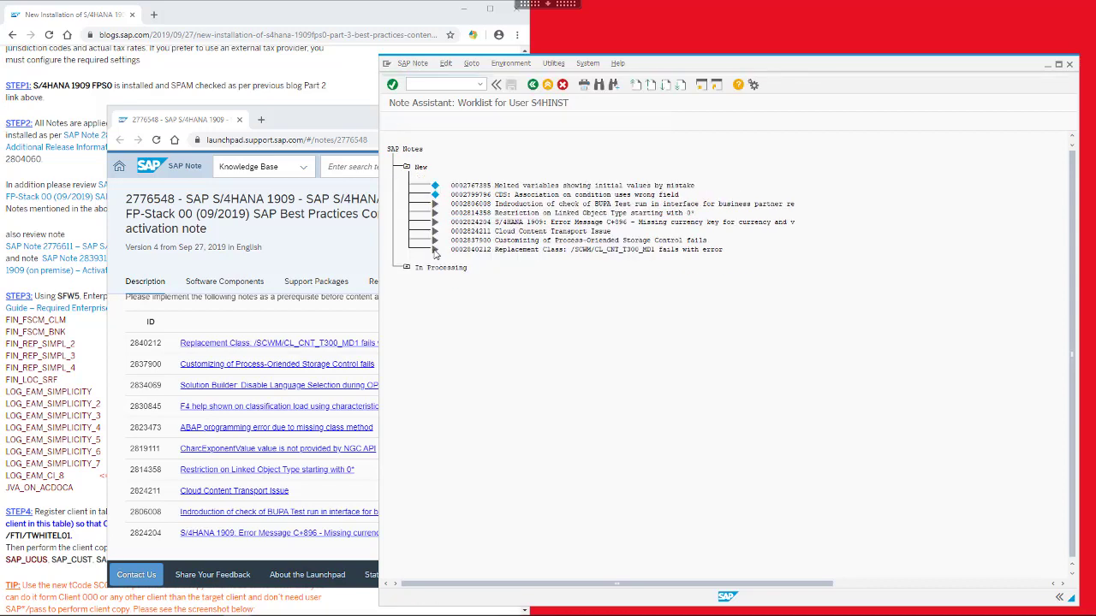
Implement note 2840212 under a new transport request
double_click(435, 254)
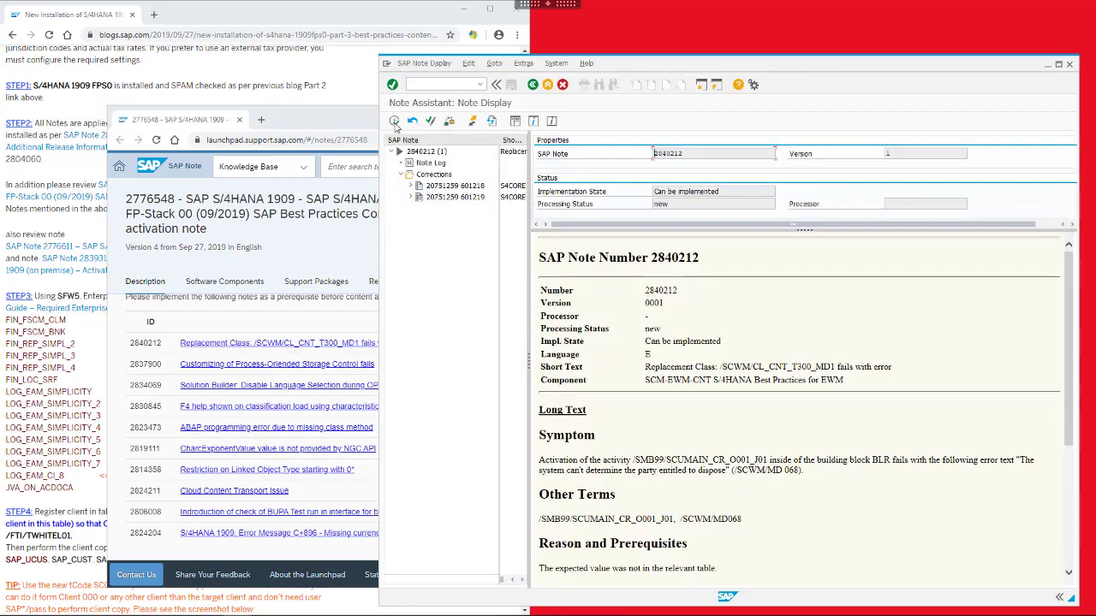
click(395, 121)
click(566, 230)
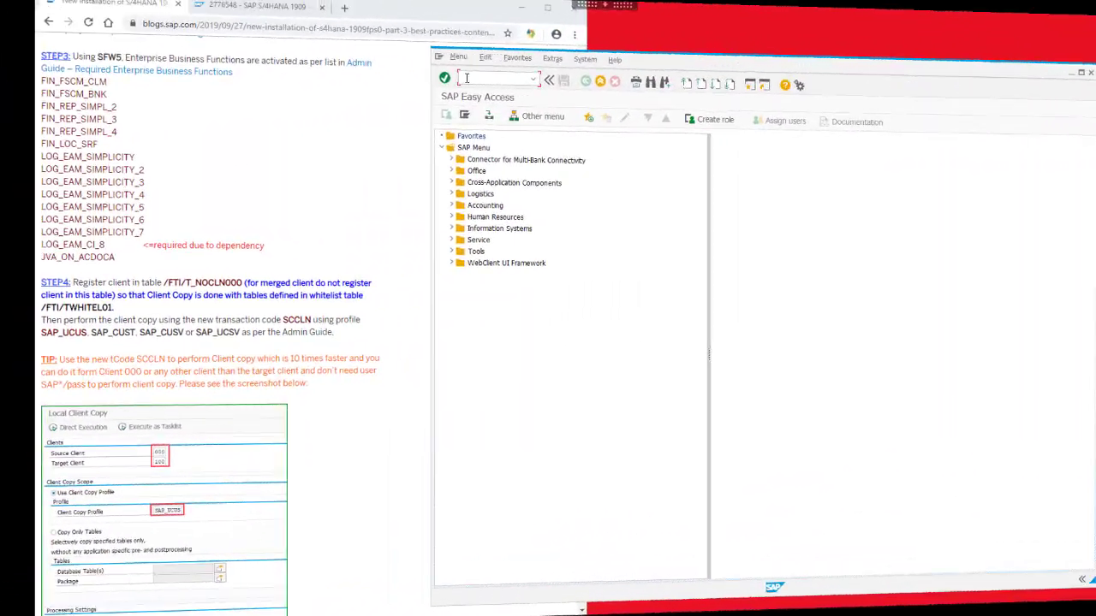
text(w)
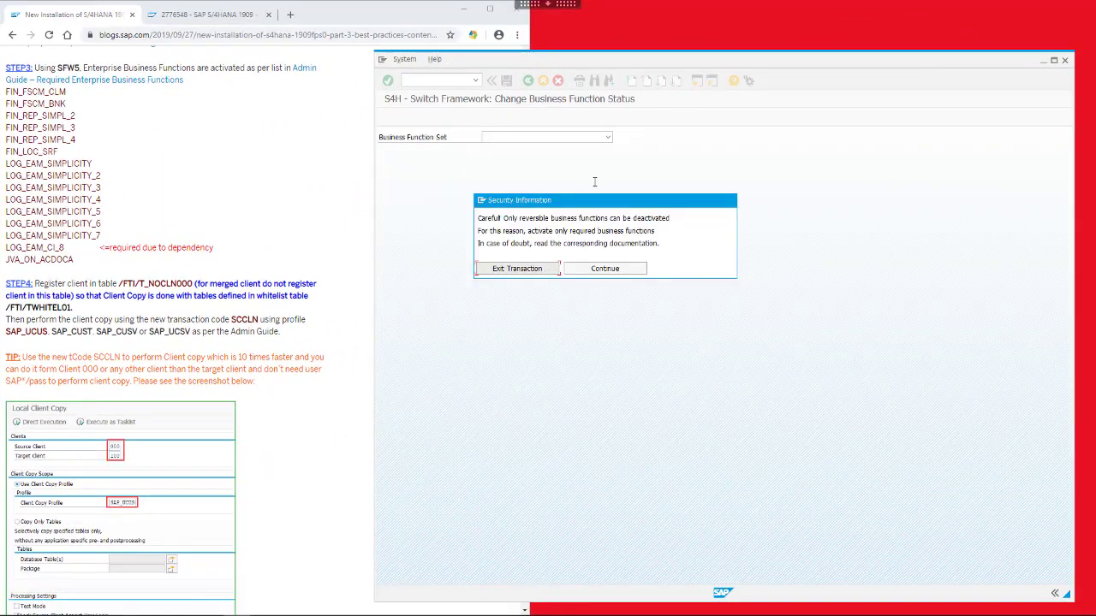
click(604, 268)
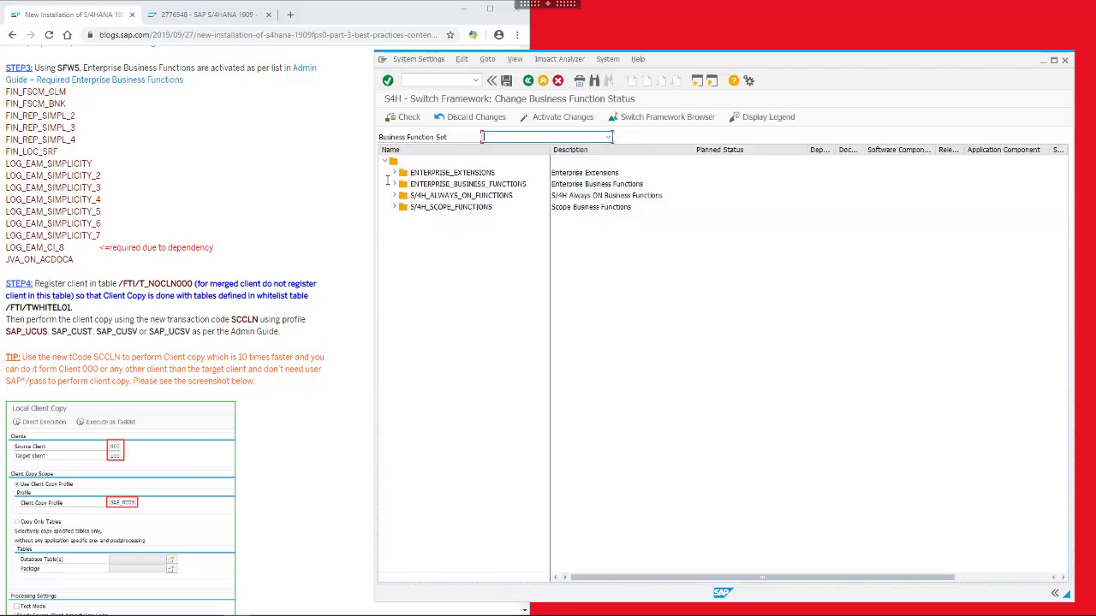
click(394, 184)
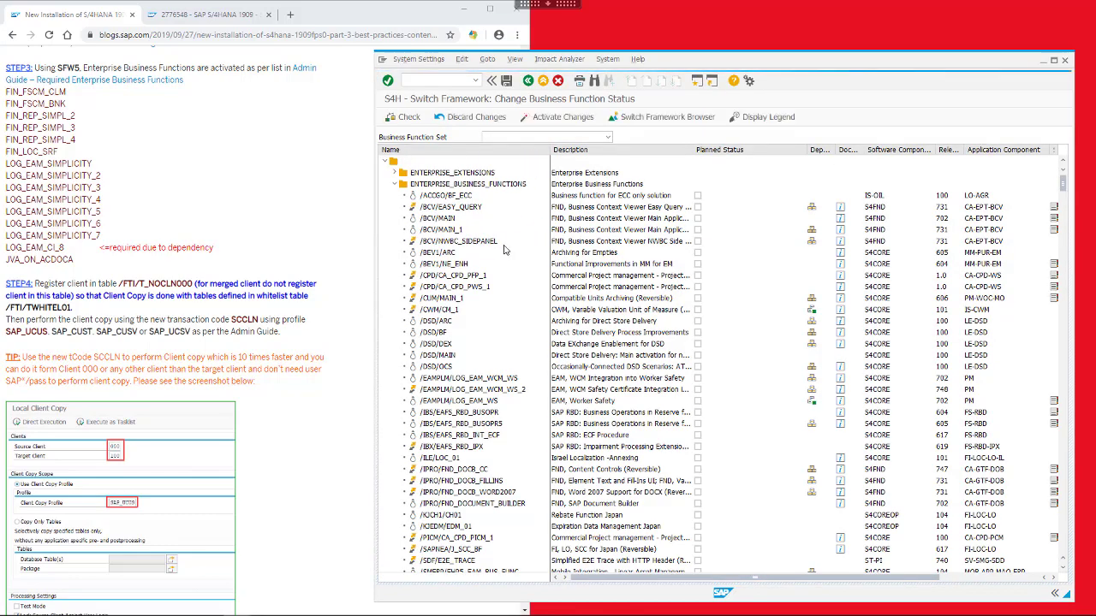
scroll(478, 331, down, 4)
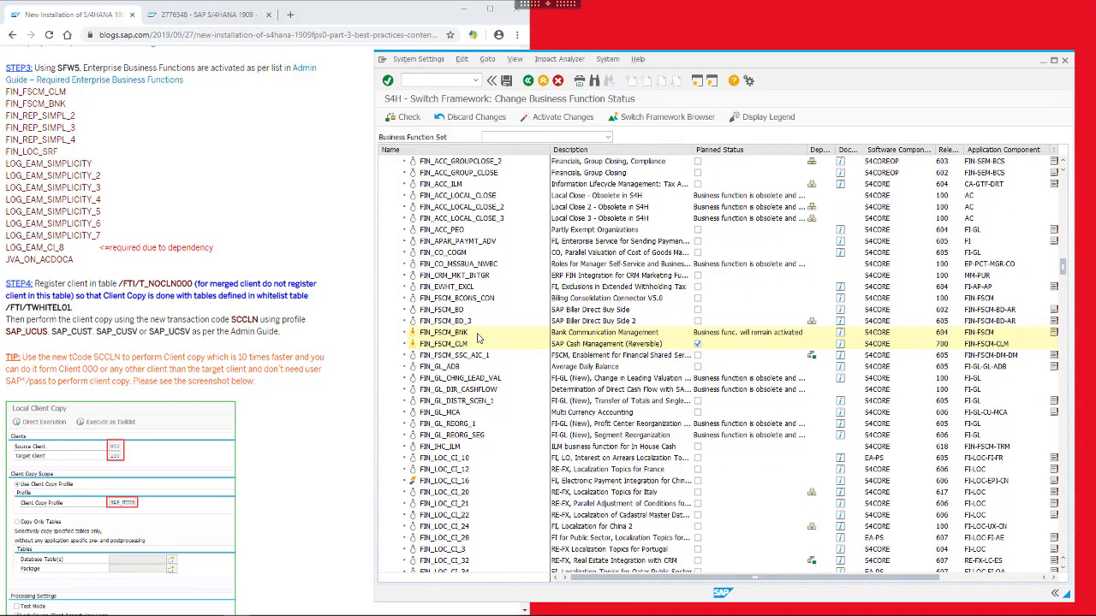
scroll(494, 317, down, 15)
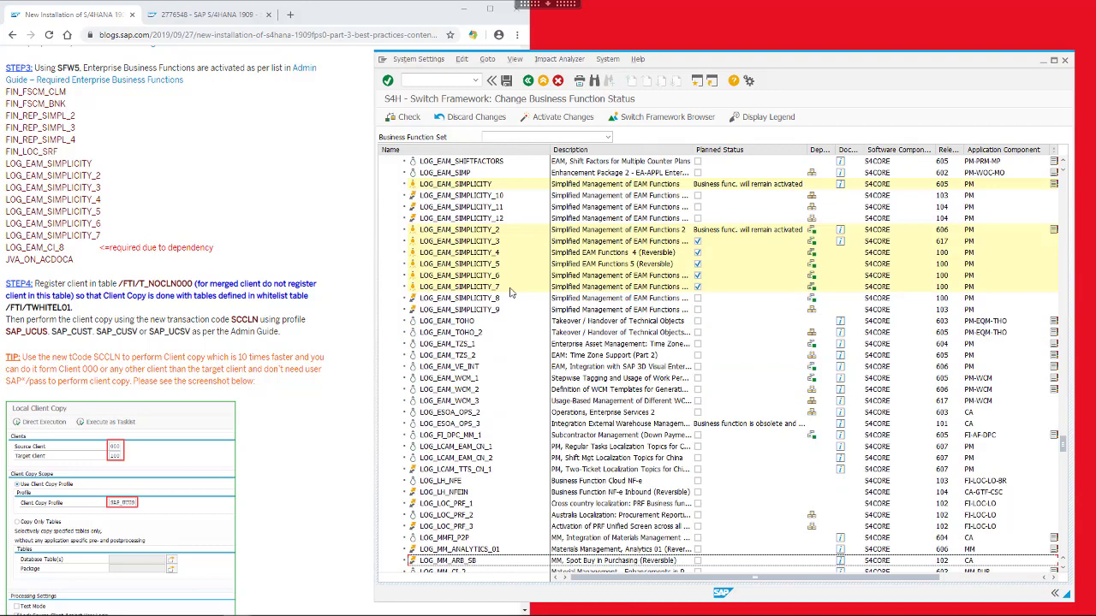
scroll(510, 292, up, 10)
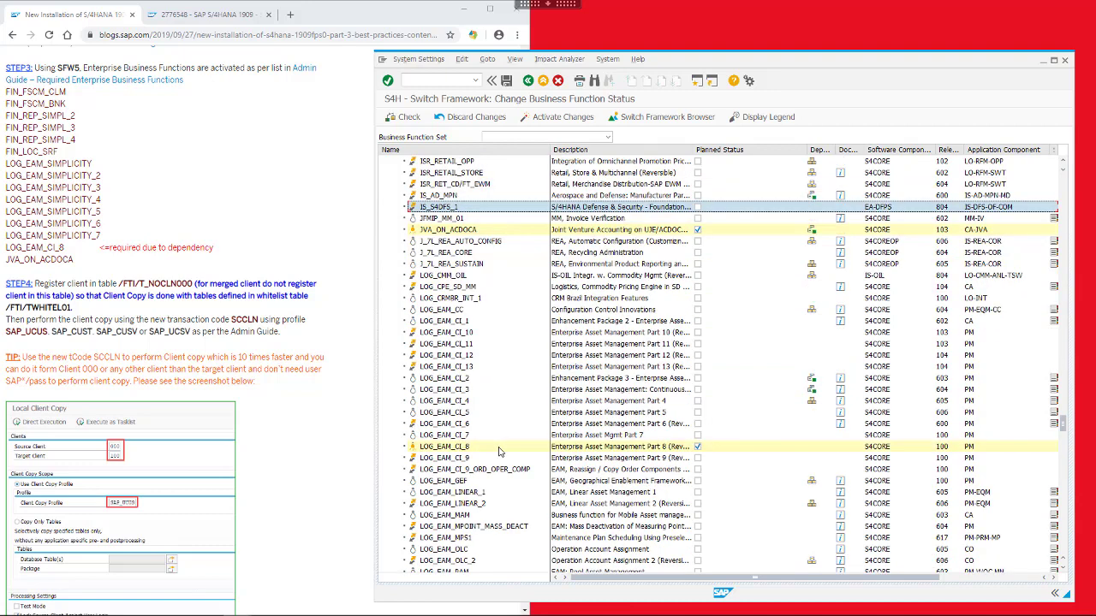
click(457, 229)
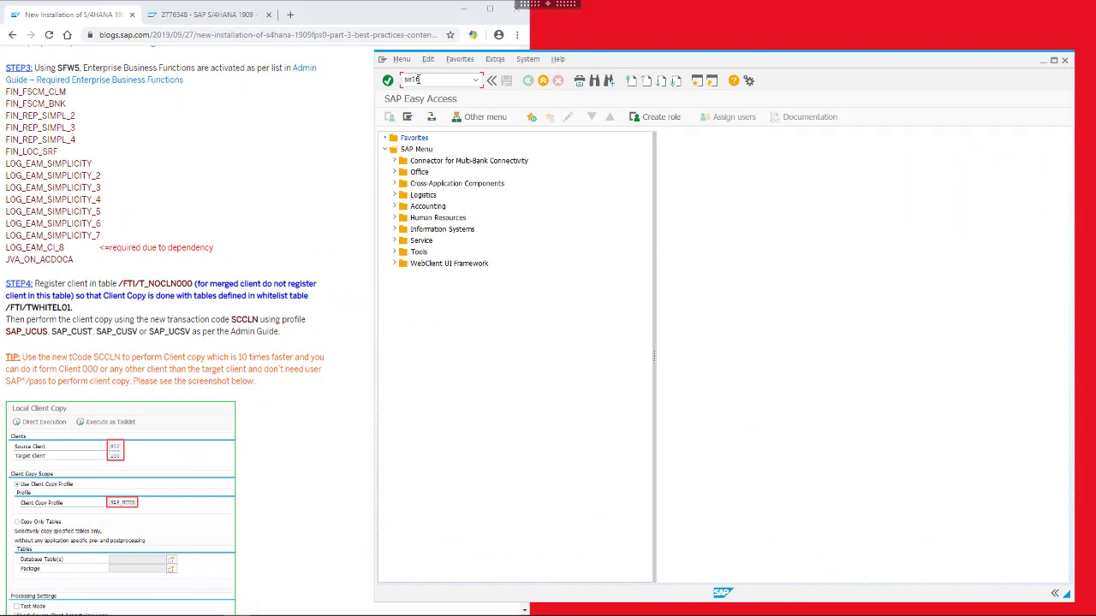
List the entries of table /FTI/T_NOCLN000 in the Data Browser
key(Return)
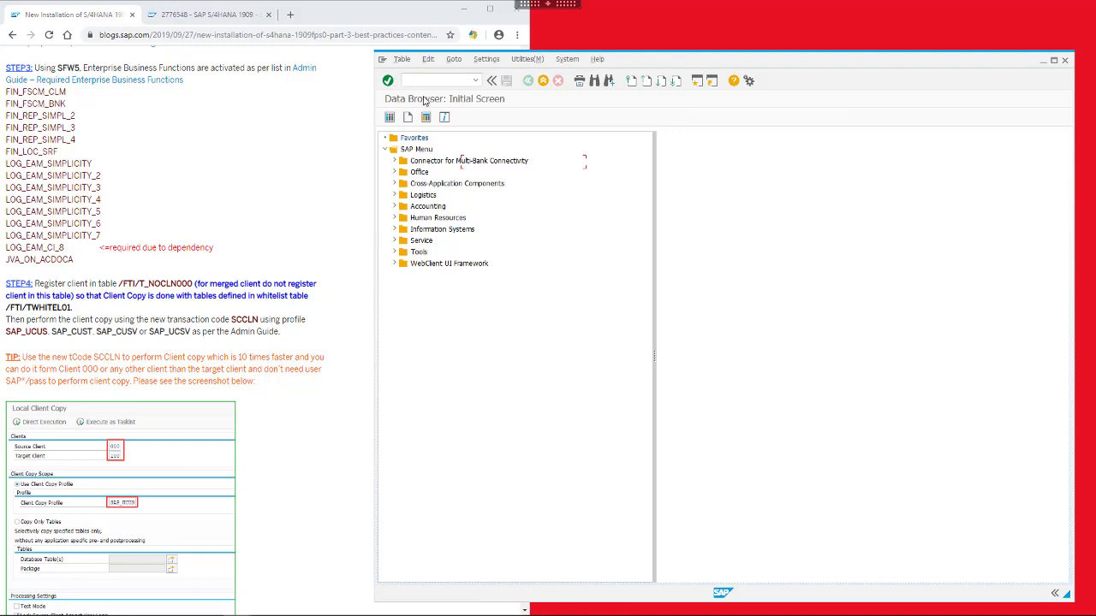
text(/FTI/T_)
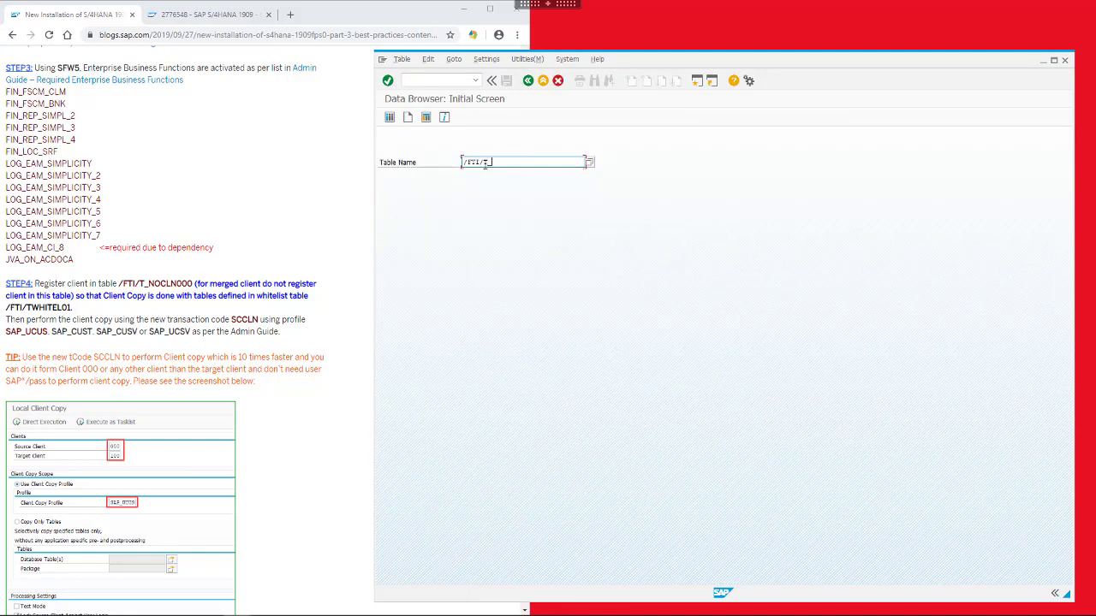
text(NOCLN000)
key(Return)
click(390, 118)
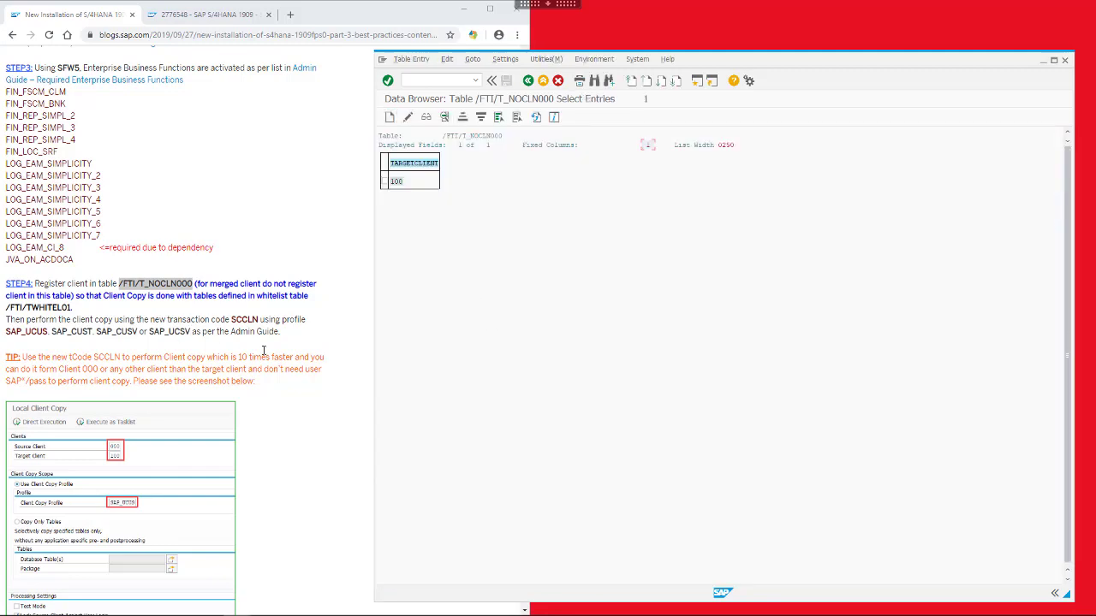
Scroll the installation guide to STEP5 and bring up the SAP Note 2776548 link's options
click(300, 356)
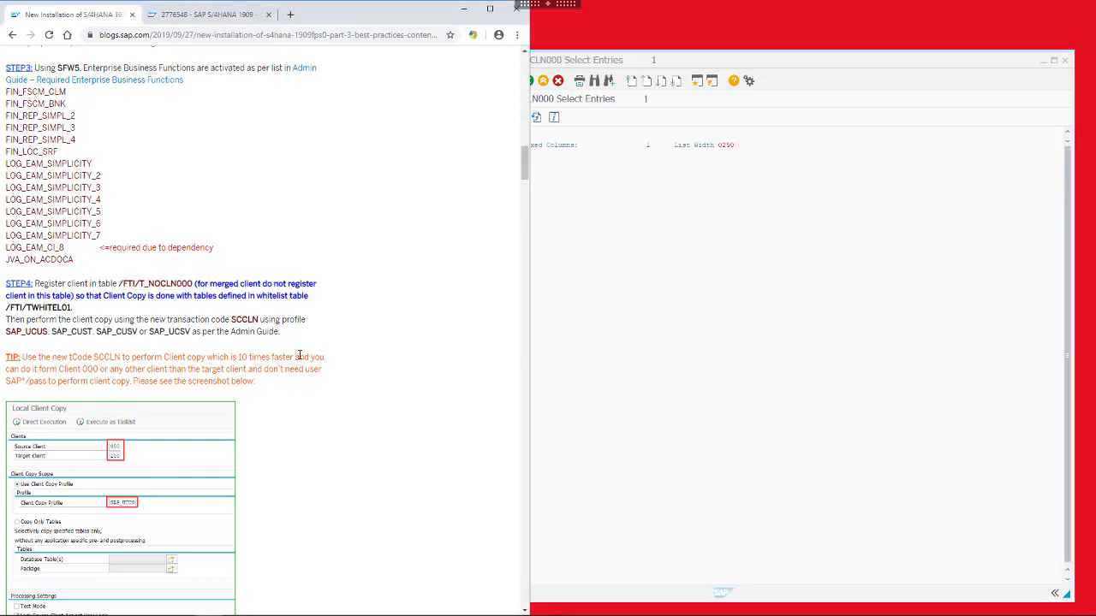
scroll(300, 355, down, 1)
scroll(299, 359, down, 1)
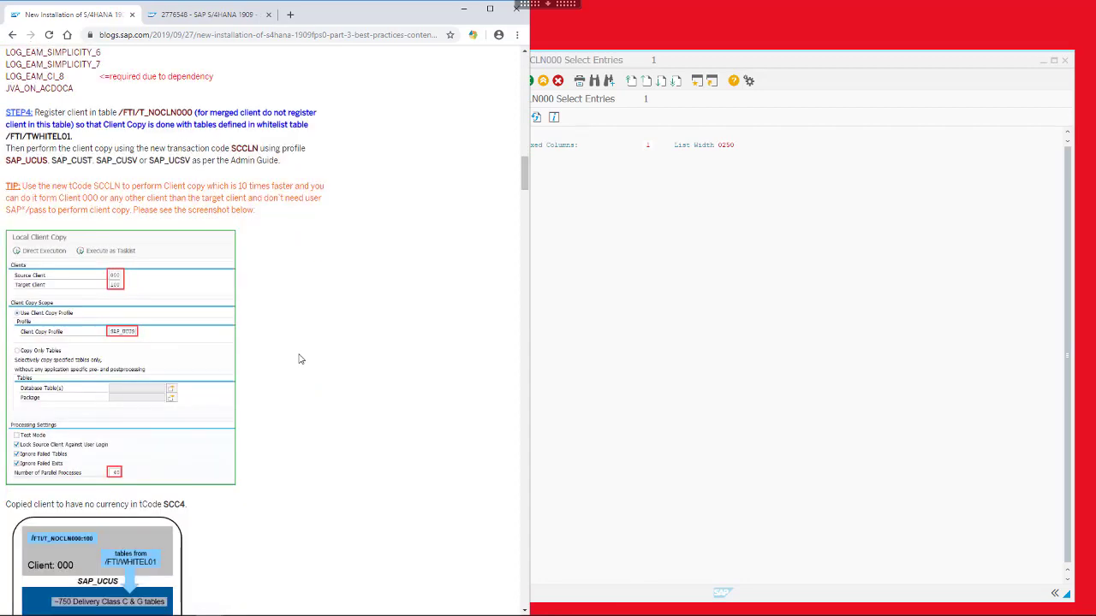
scroll(299, 359, down, 2)
scroll(298, 359, down, 5)
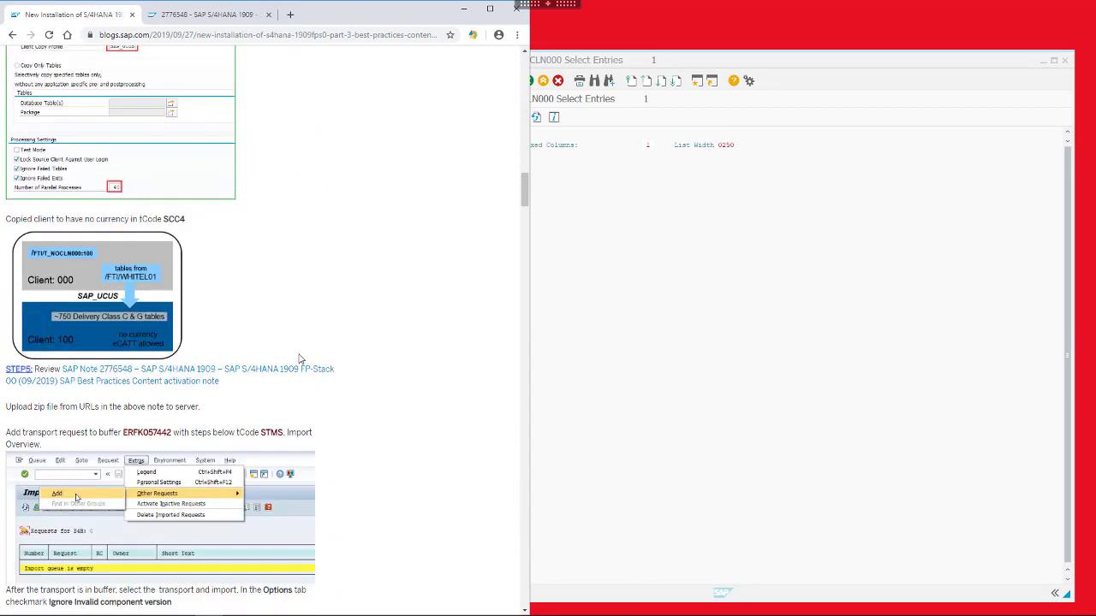
scroll(300, 359, down, 1)
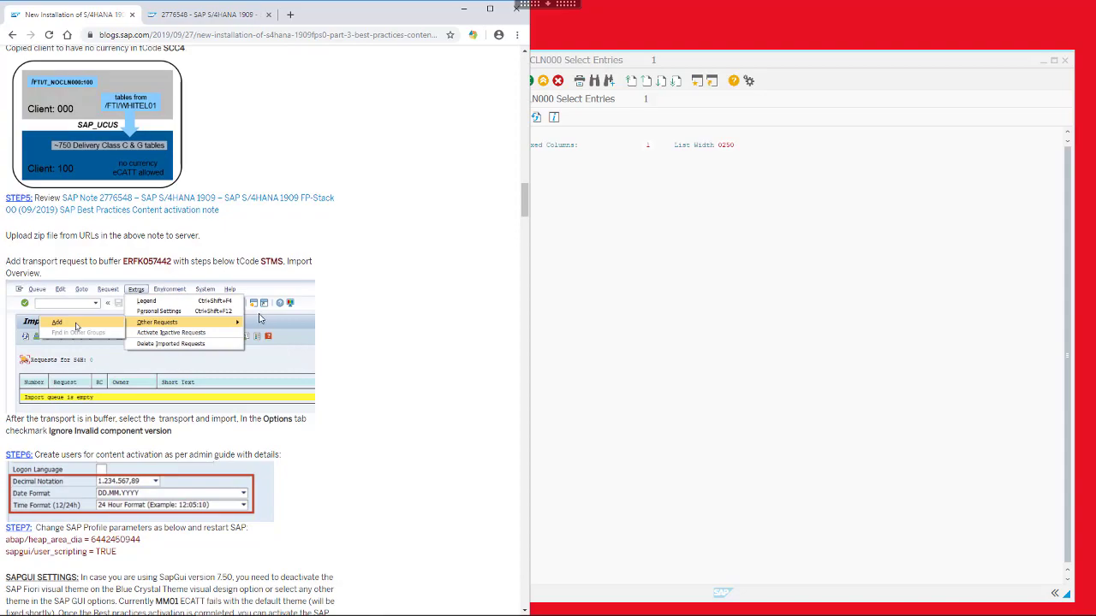
scroll(260, 319, down, 2)
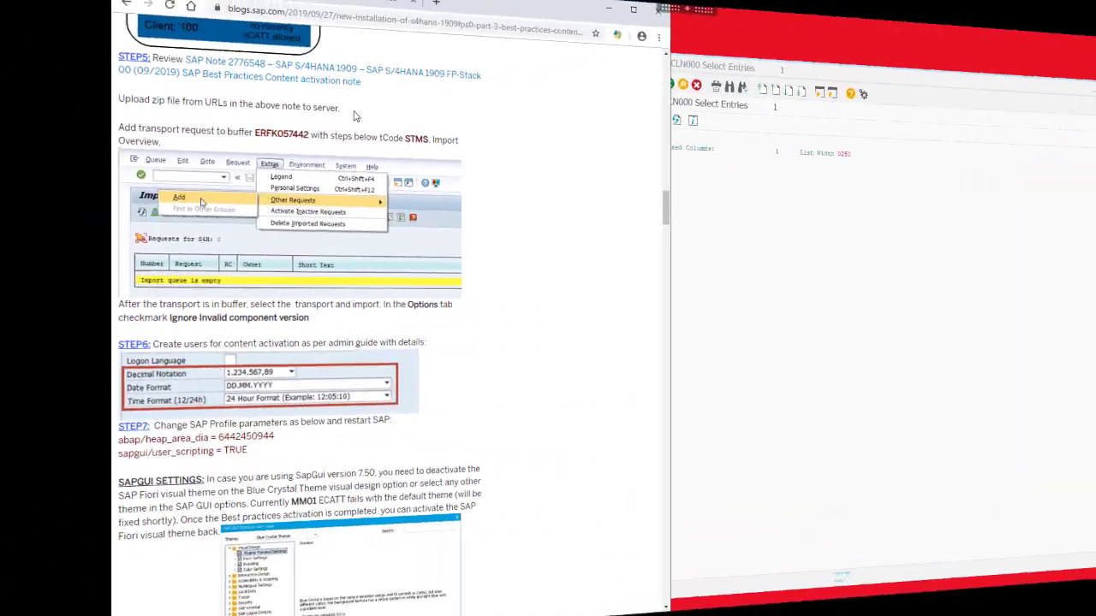
right_click(315, 68)
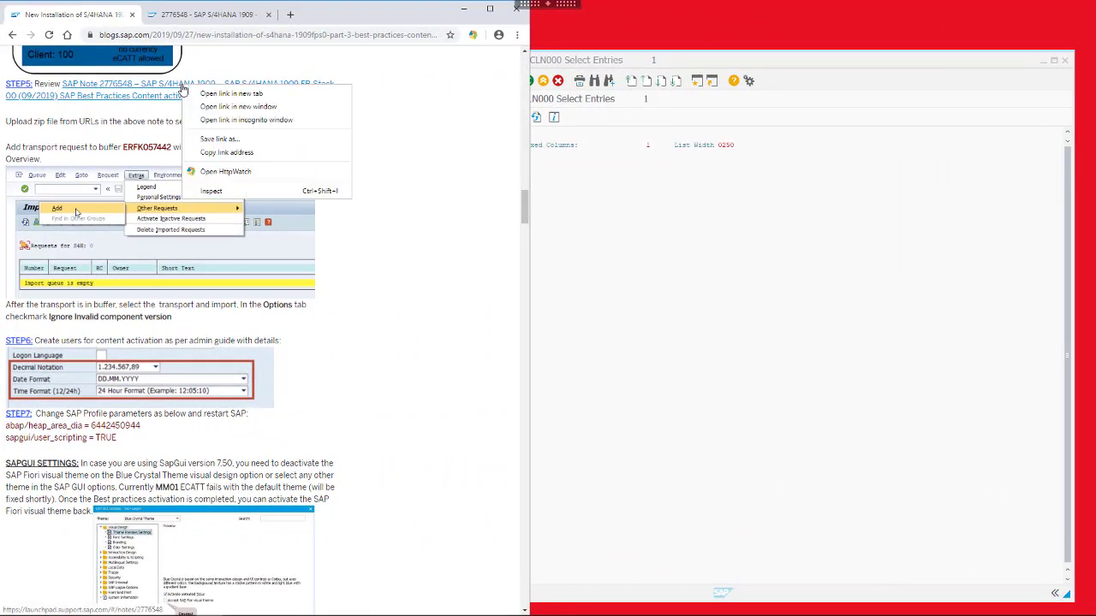
Download file 50151283 from the BP-S4CONT 1909 installation files
click(237, 107)
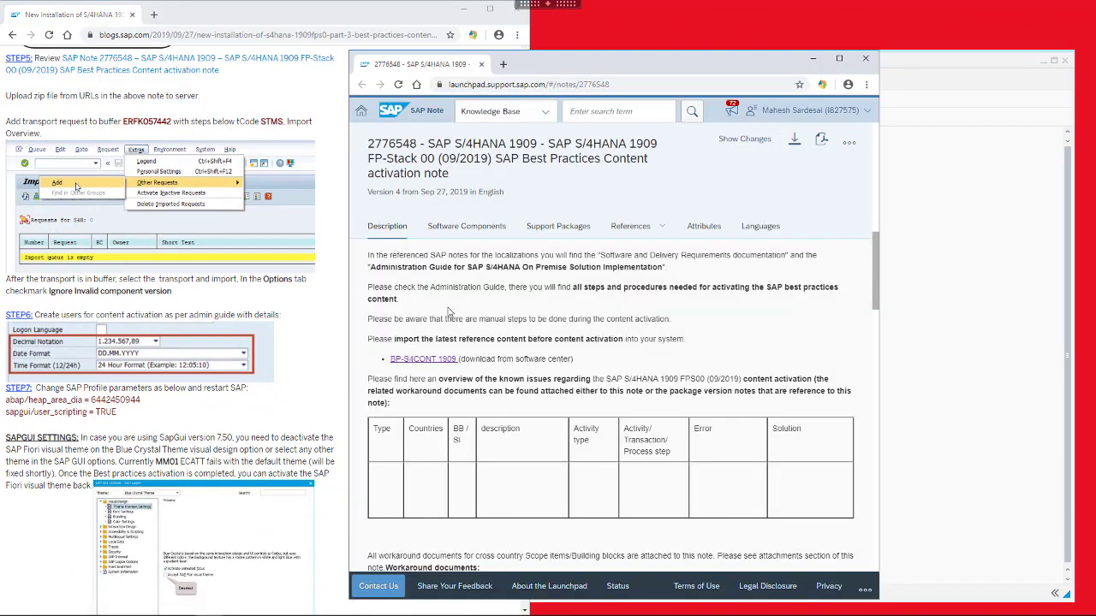
click(431, 362)
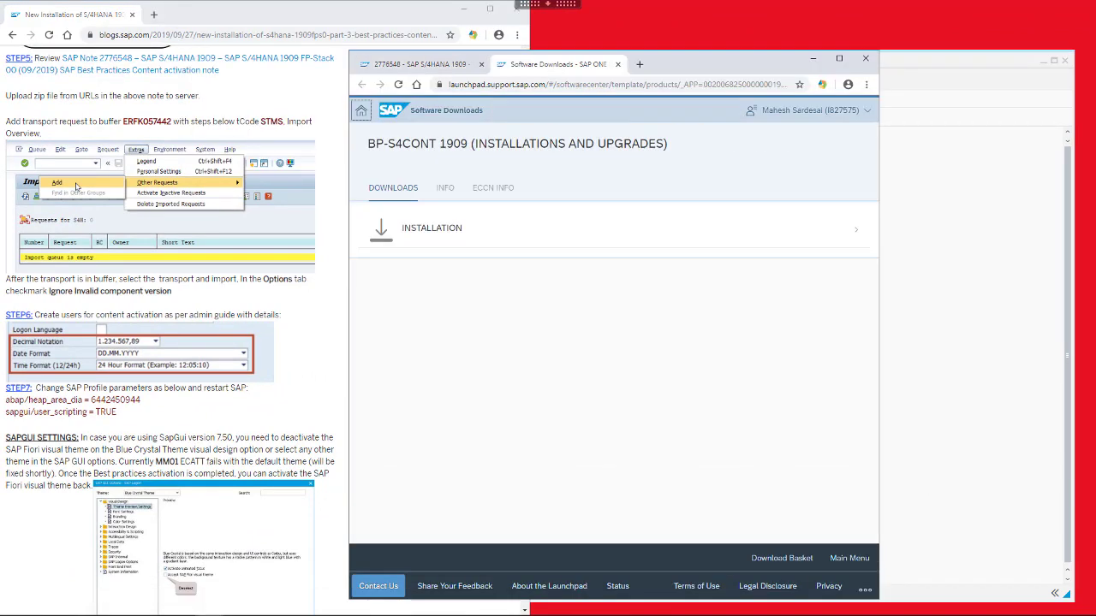
click(437, 235)
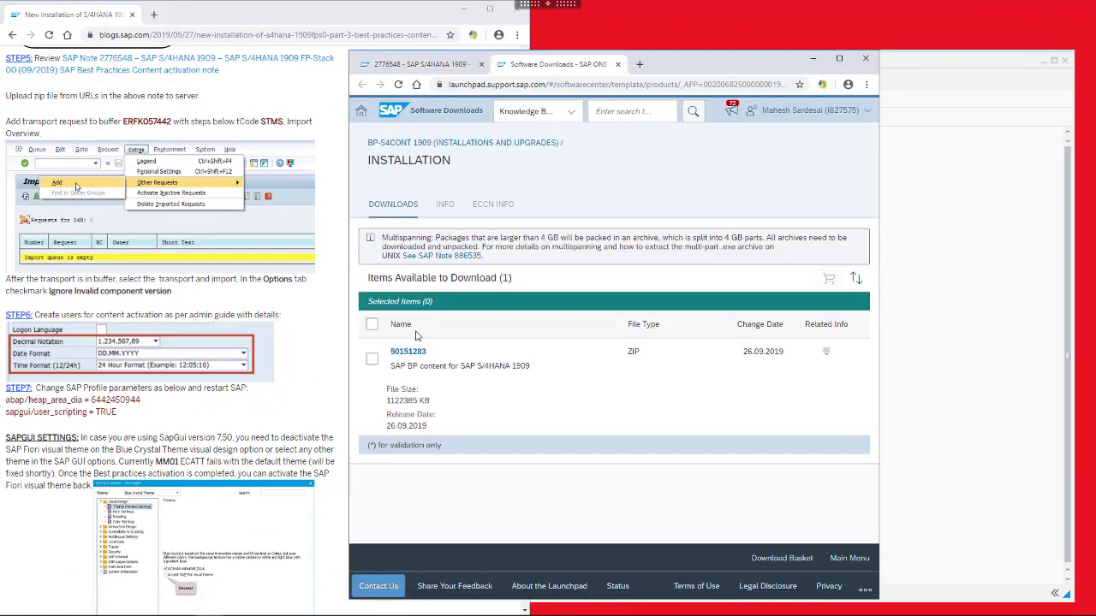
click(408, 358)
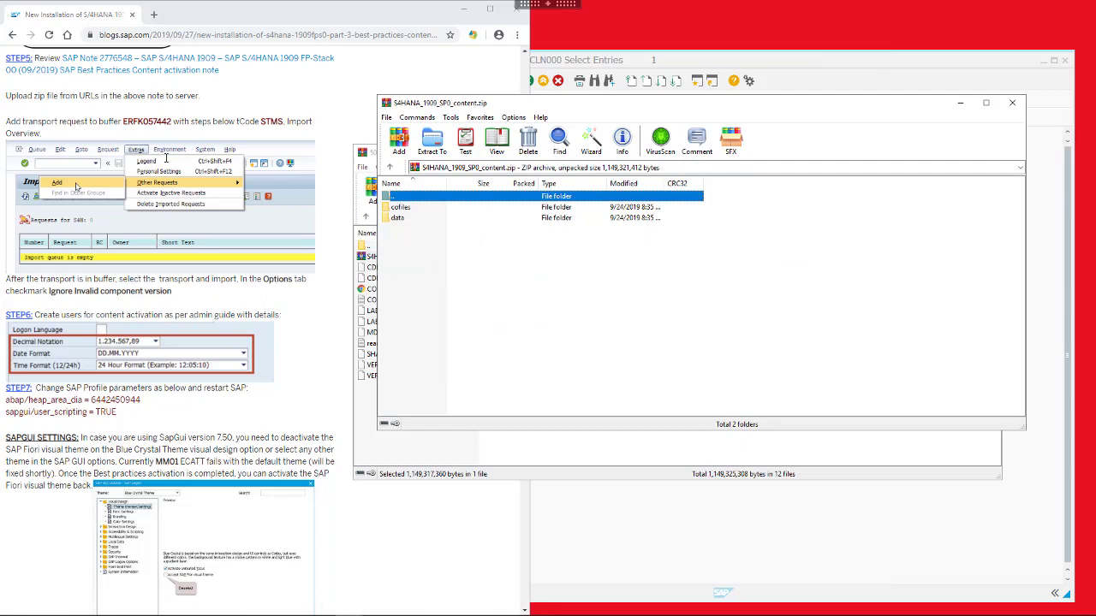
Inspect the archive's cofiles and data folders
double_click(400, 207)
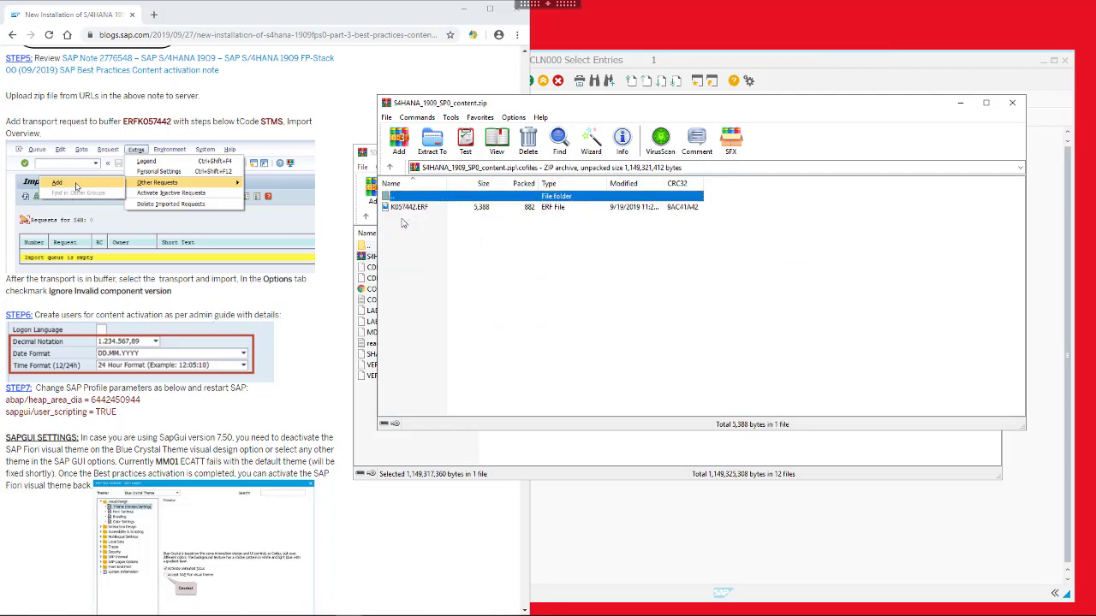
double_click(414, 199)
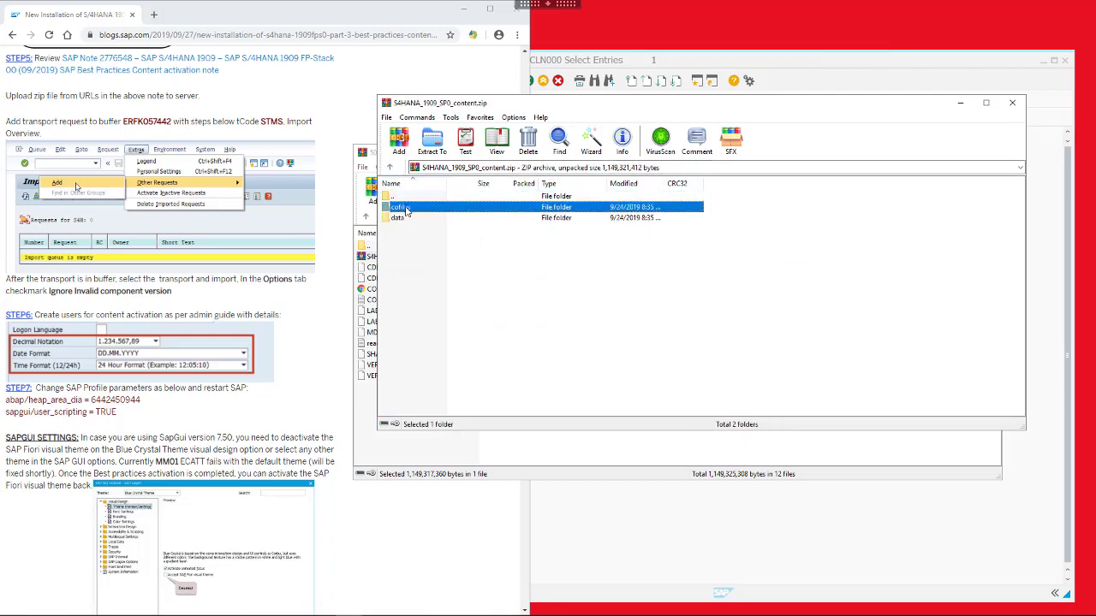
click(404, 220)
double_click(404, 219)
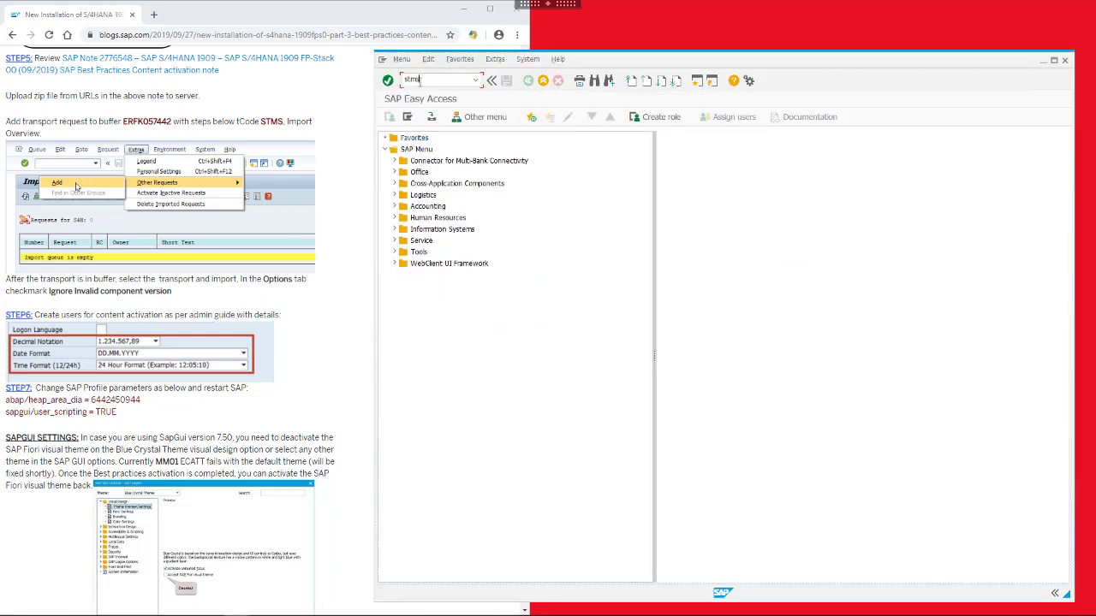
Open and refresh the S4H import queue in STMS
key(Return)
click(389, 117)
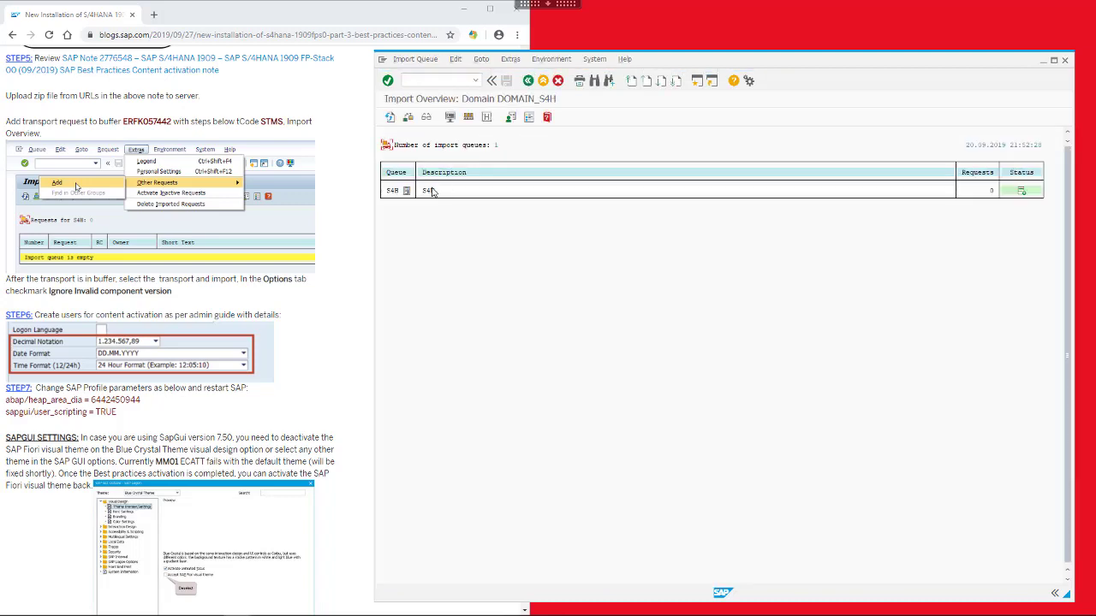
double_click(477, 192)
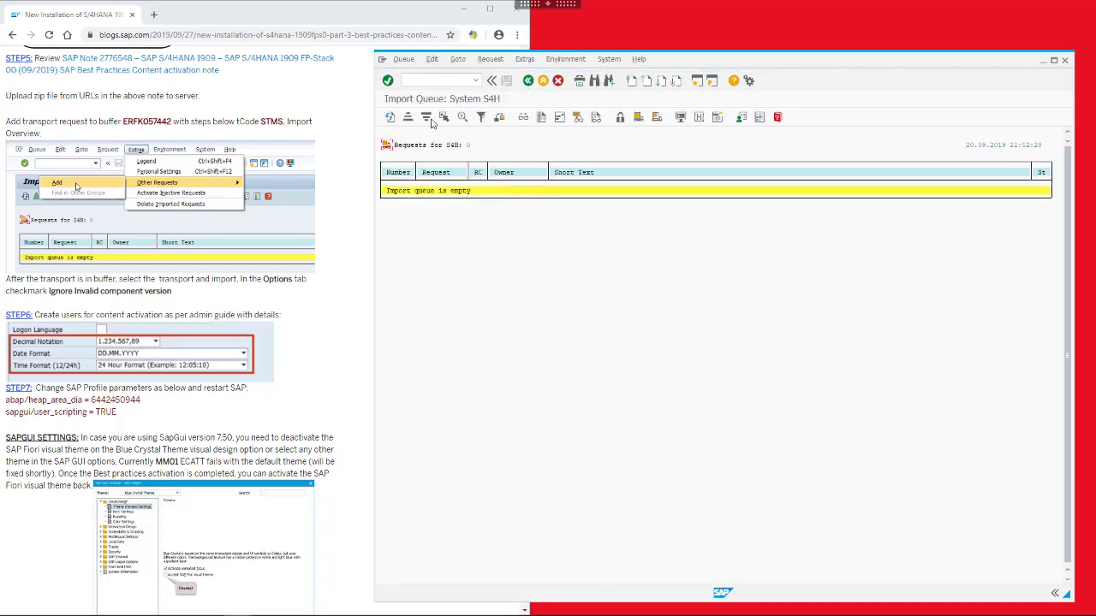
click(390, 118)
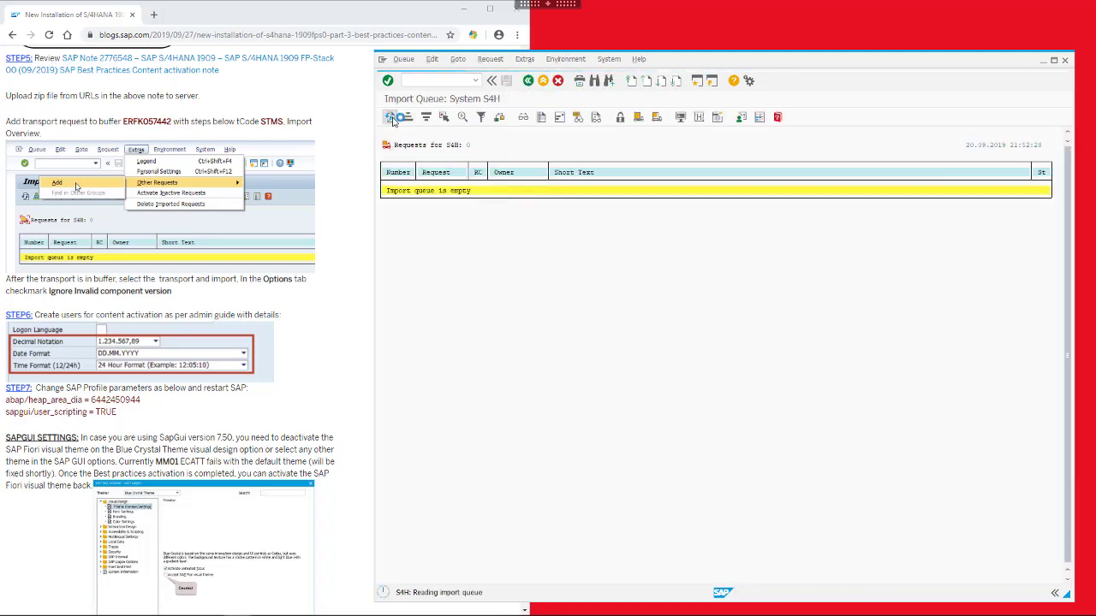
Add transport request ERFK057442 to the S4H import queue
click(525, 60)
mouse_move(587, 99)
click(675, 101)
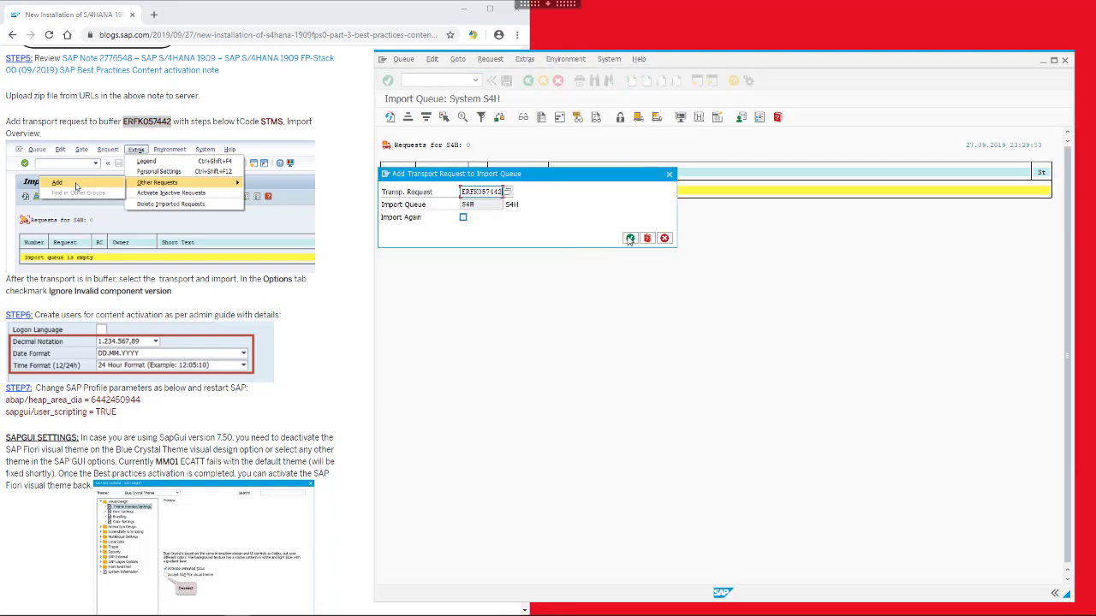
click(630, 238)
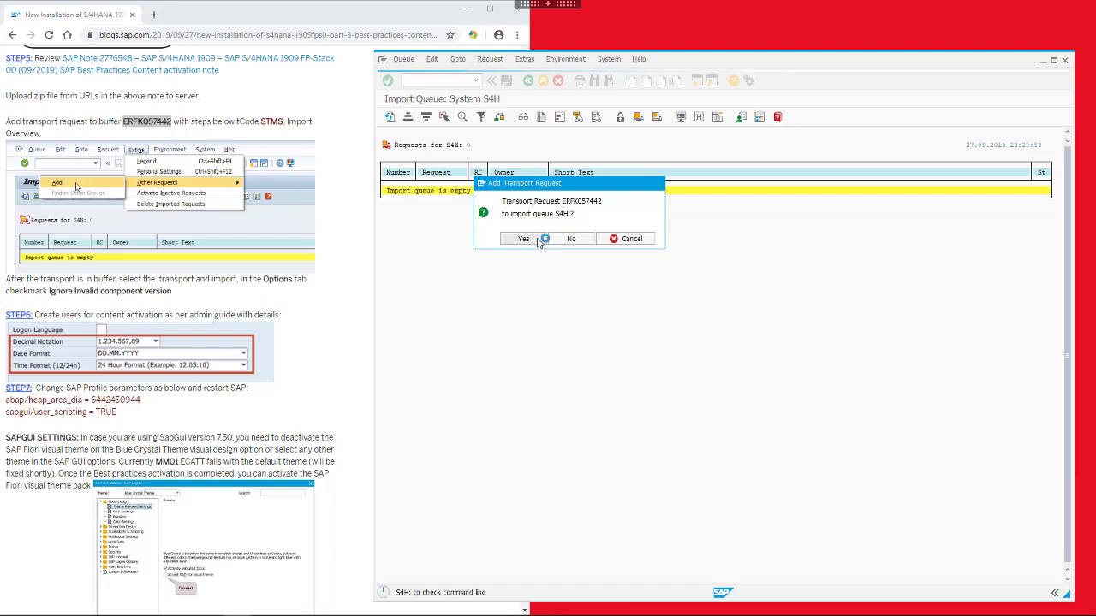
click(523, 239)
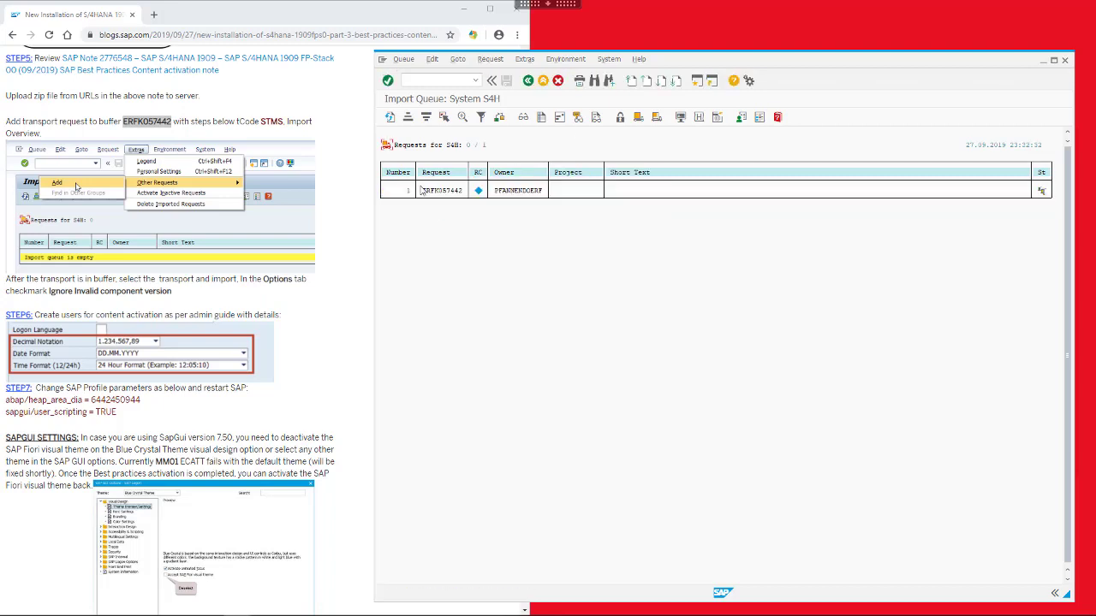
Import ERFK057442 into client 100 with Ignore Invalid Component Version enabled
click(657, 117)
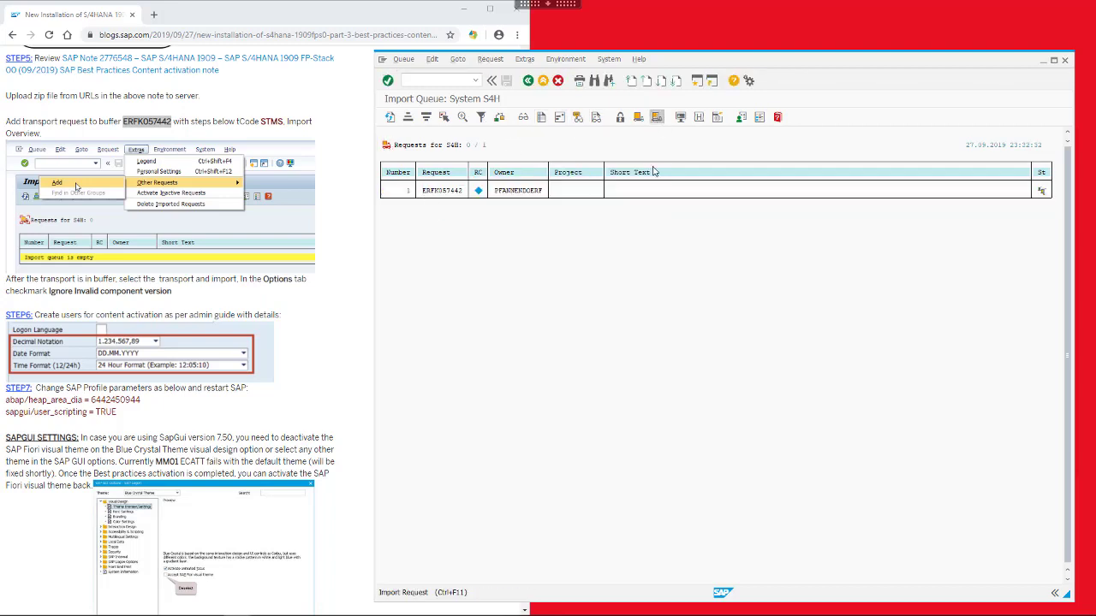
text(100)
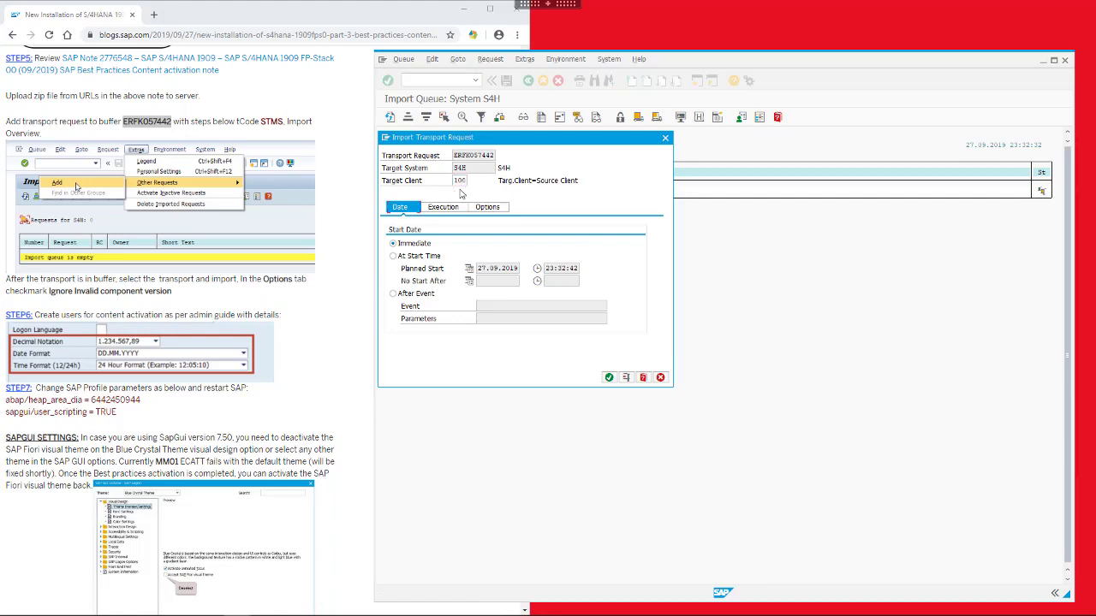
click(485, 207)
click(399, 330)
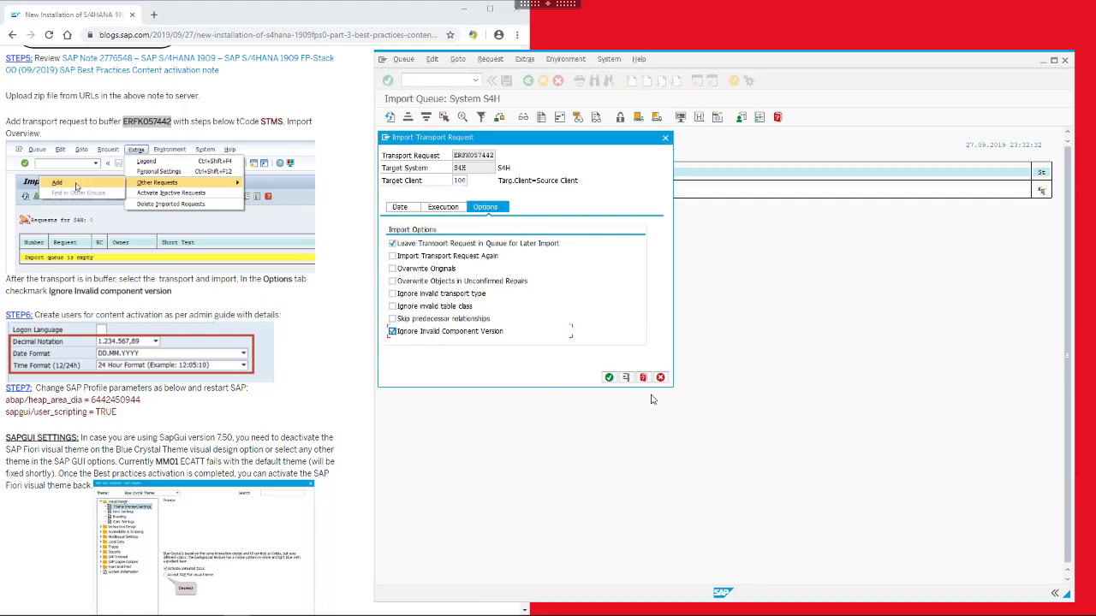
key(Return)
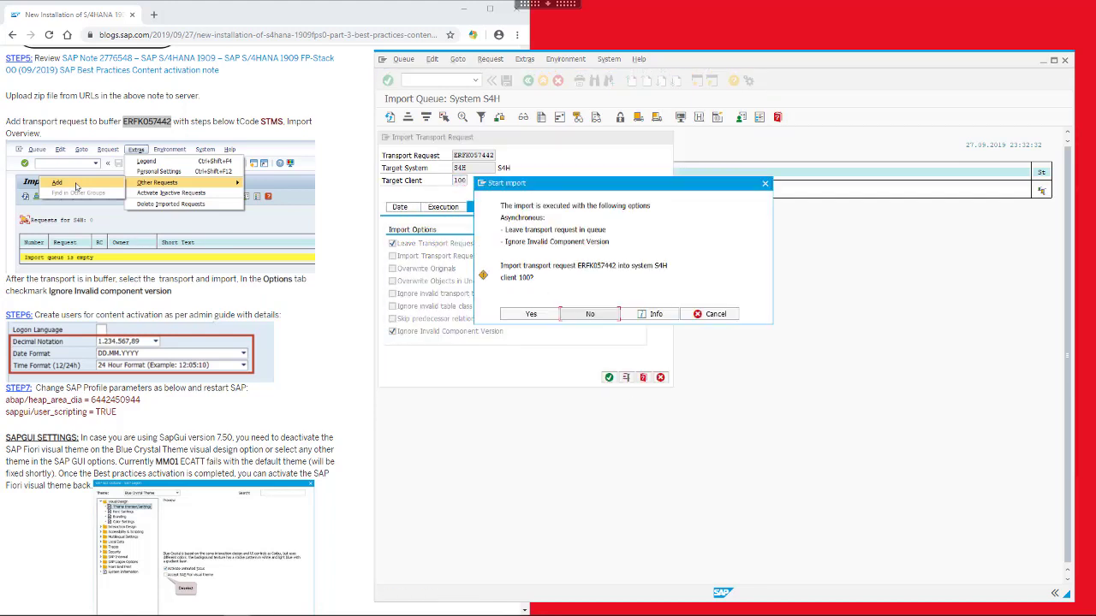
click(530, 315)
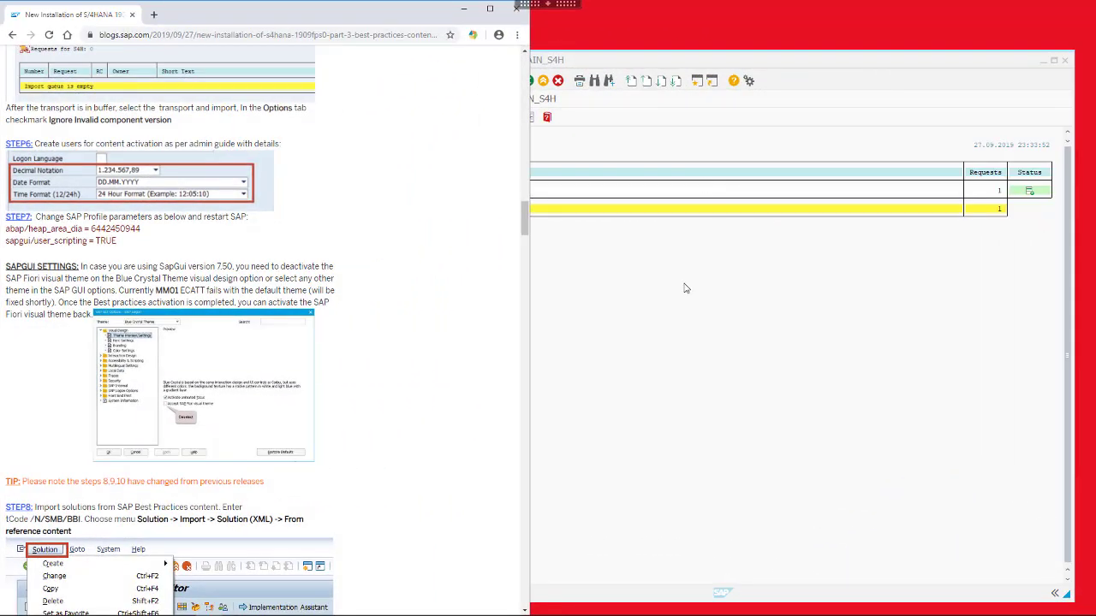
Take the abap/heap_area parameter name from the guide and open RZ11
click(680, 287)
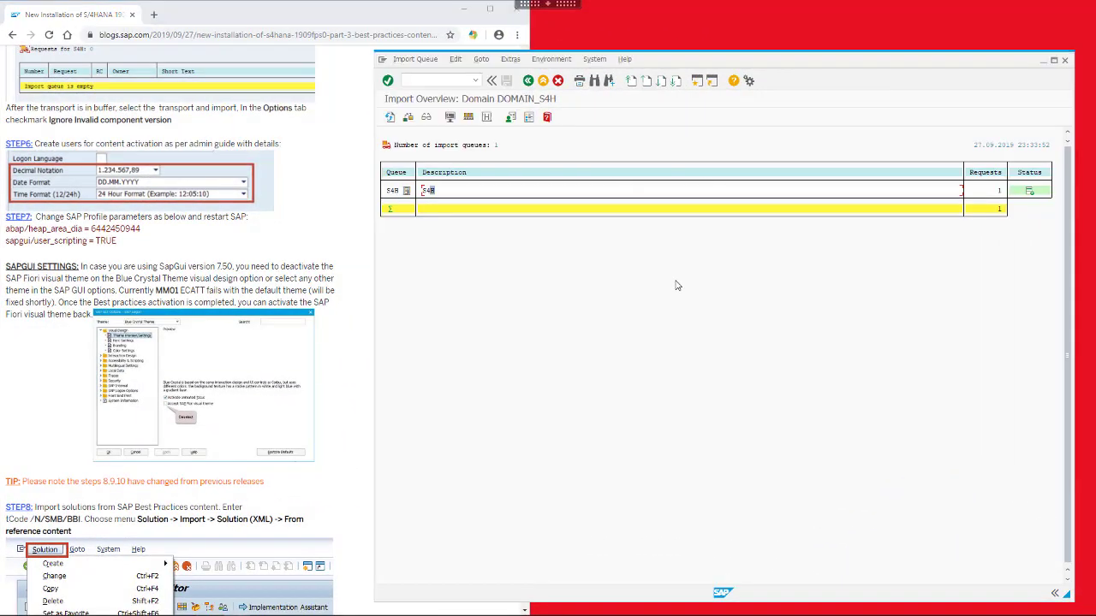
click(167, 242)
scroll(174, 245, down, 1)
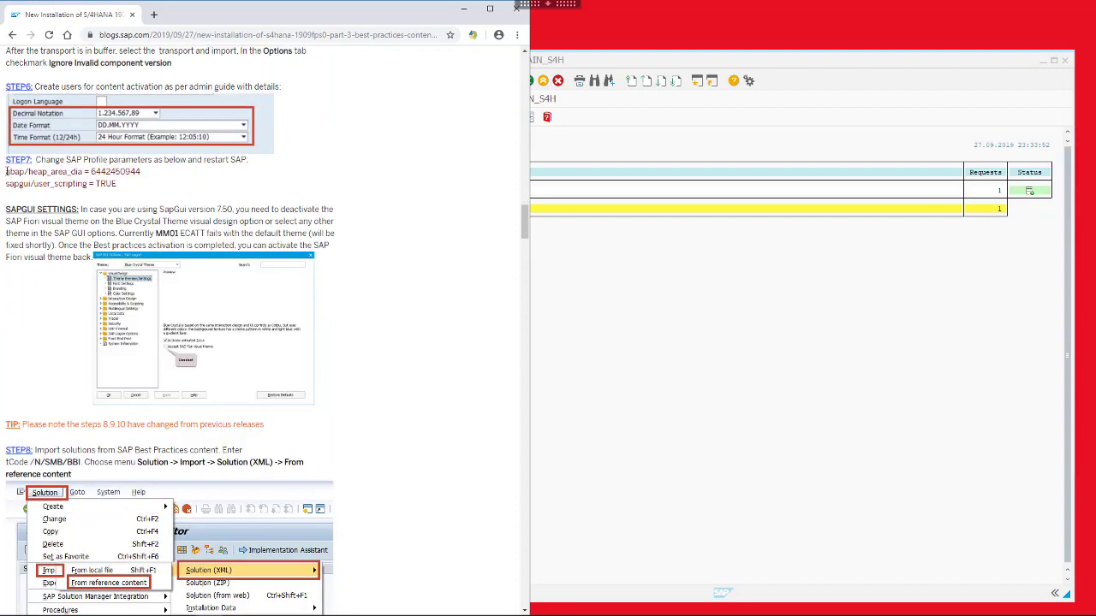
drag(7, 171, 71, 171)
click(666, 294)
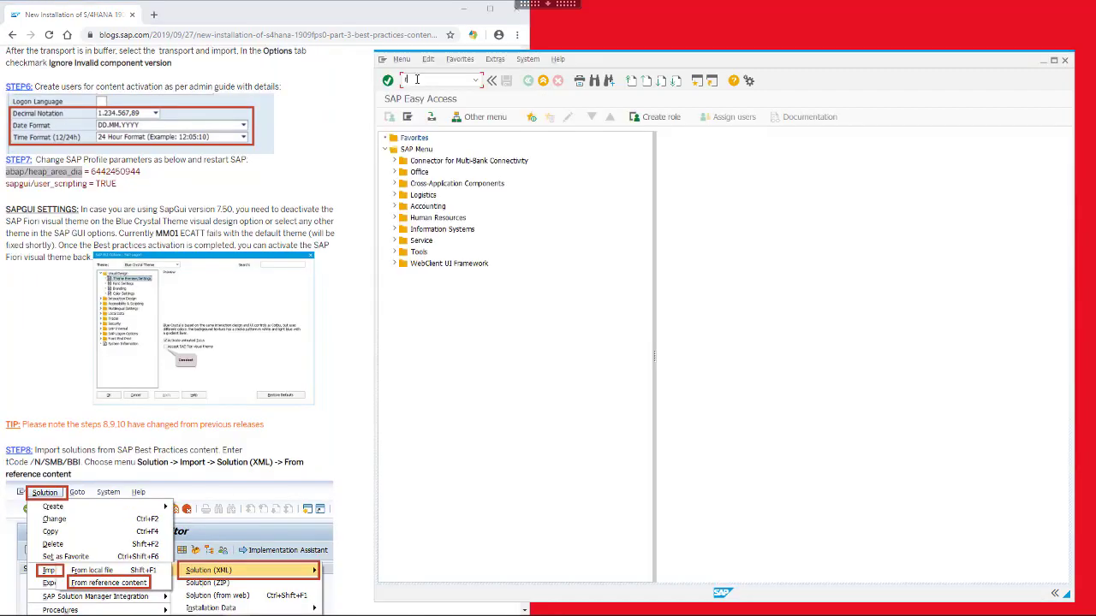
click(417, 79)
text(rz11)
key(Return)
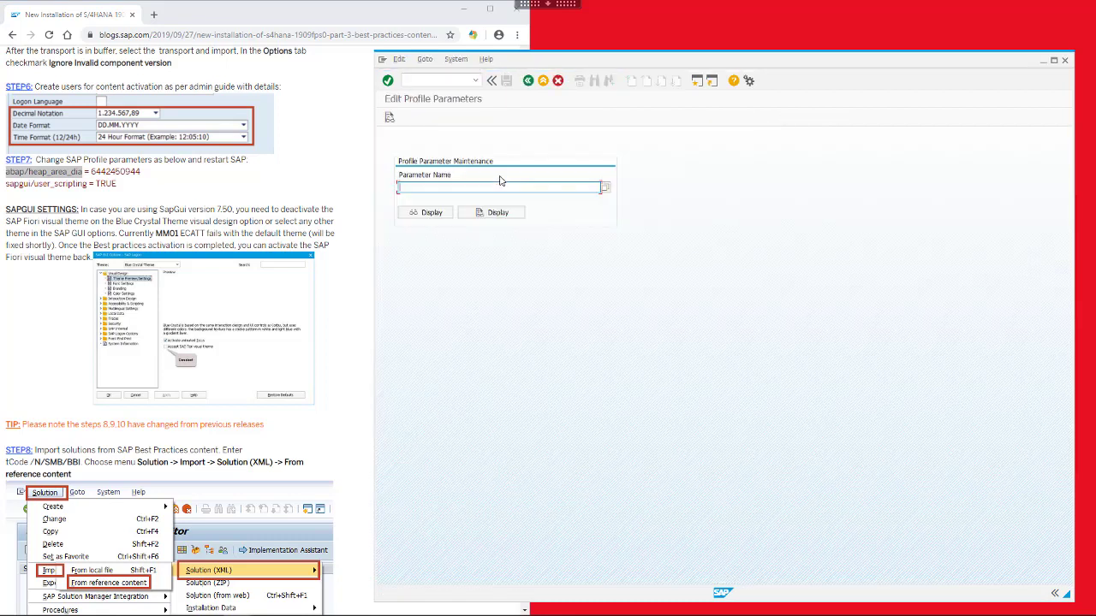
text(abap/heap_area_dia)
click(447, 212)
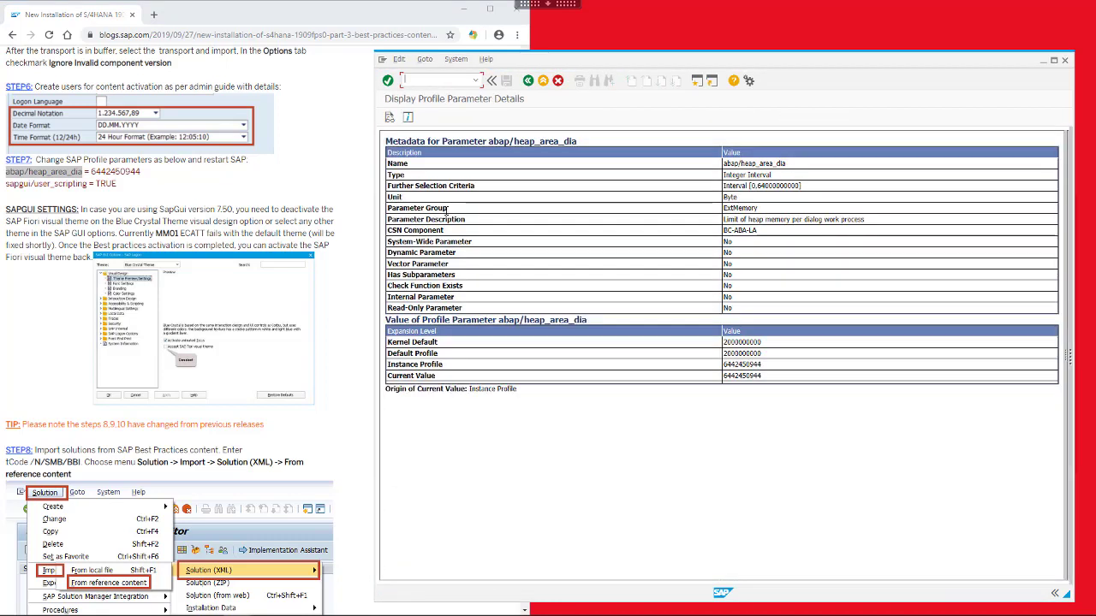
drag(778, 379, 723, 377)
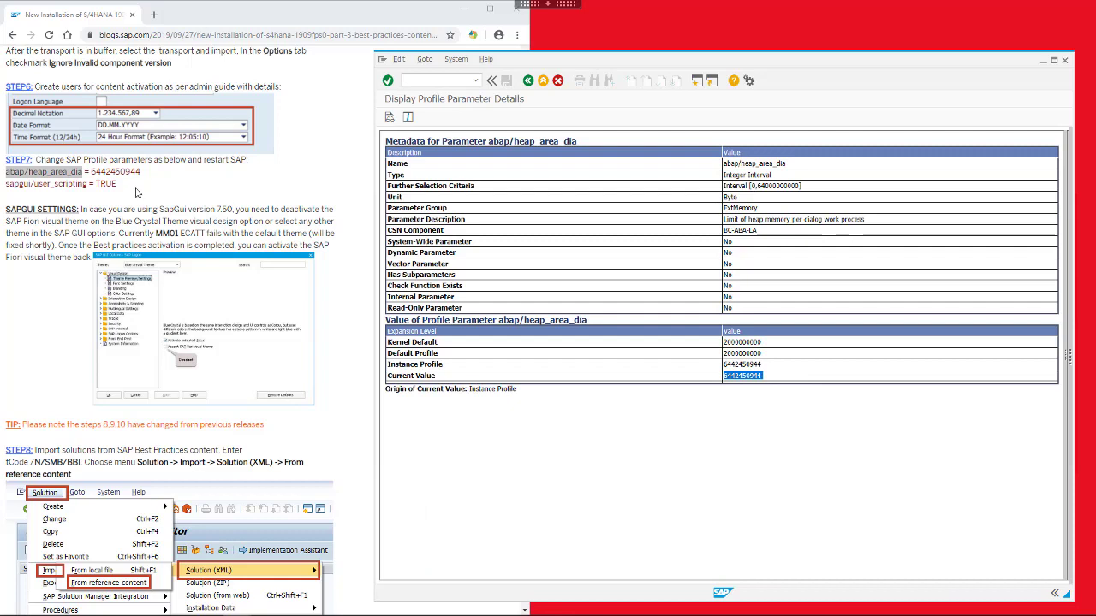
drag(89, 183, 6, 184)
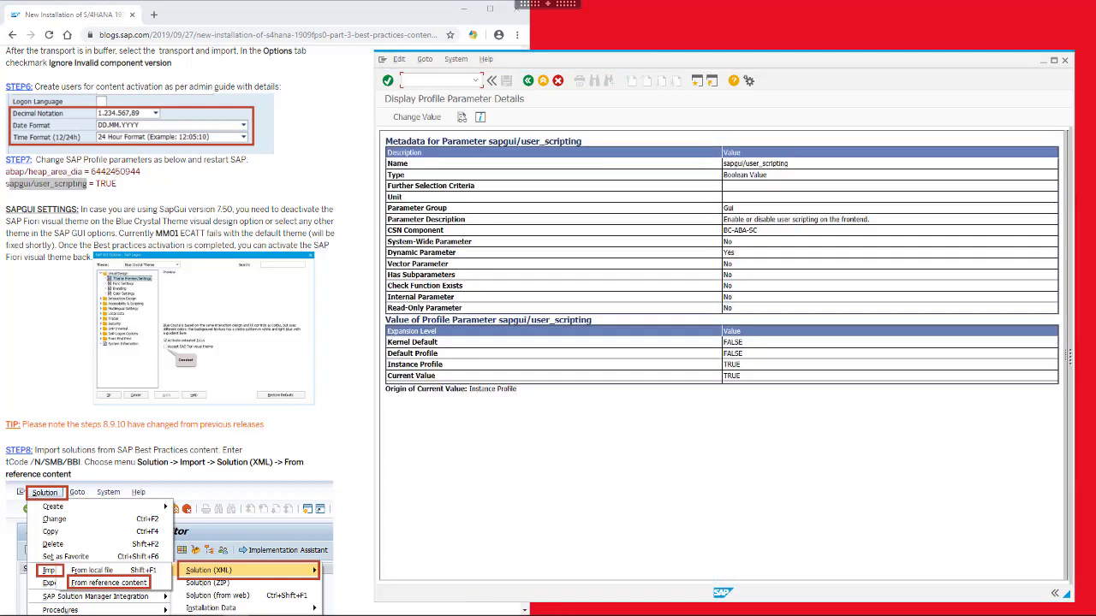
drag(746, 376, 723, 375)
click(527, 80)
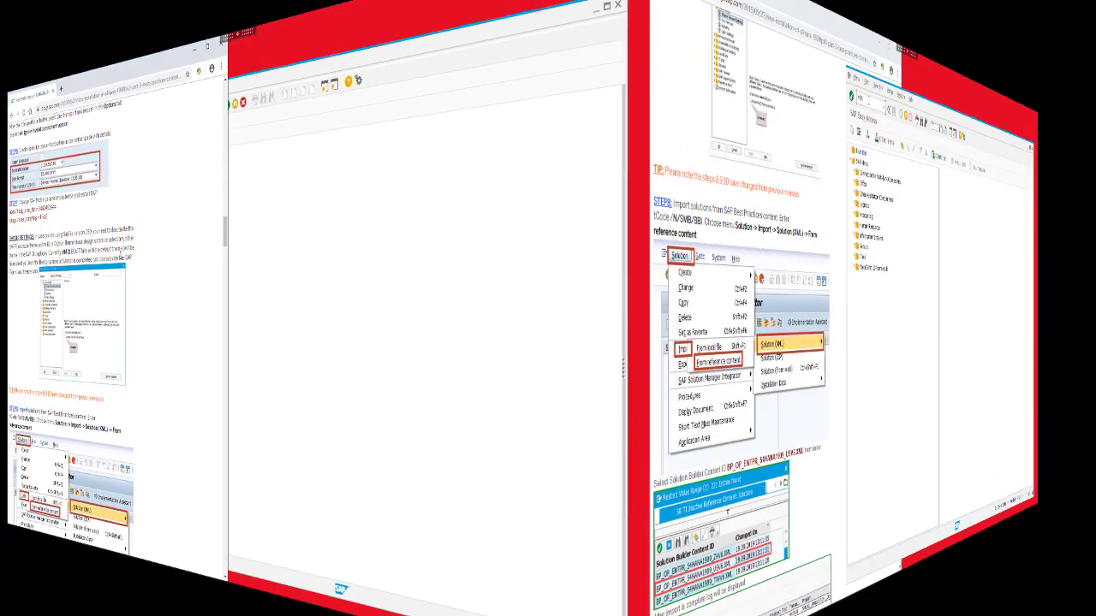
Import BP_OP_ENTPR_S4HANA1909_USV6.XML from reference content in Solution Builder (/n/smb/bbi)
text(/b)
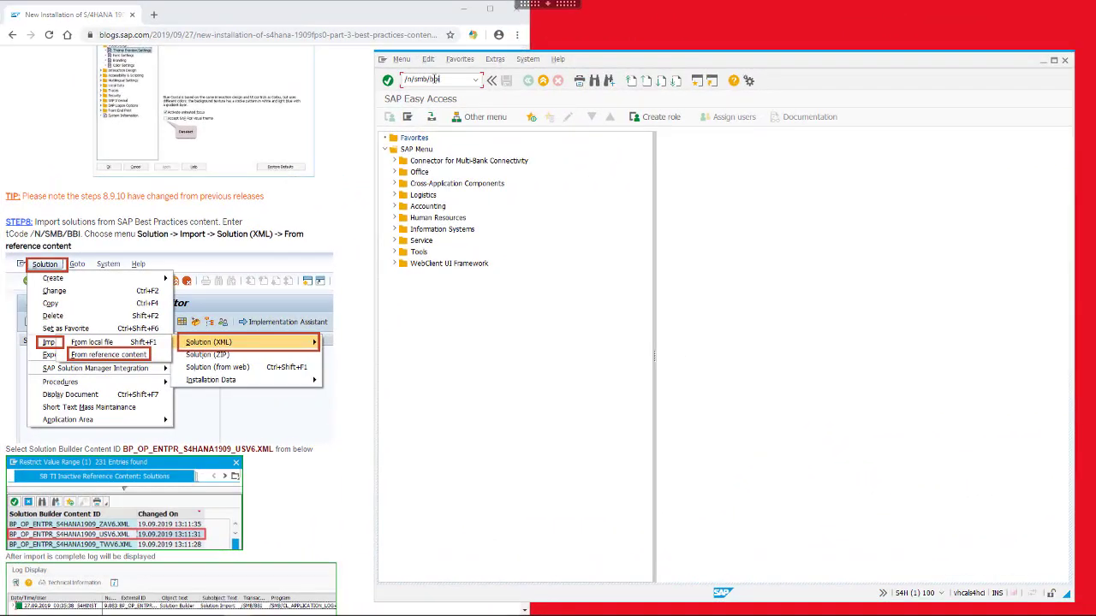
text(bi)
key(Return)
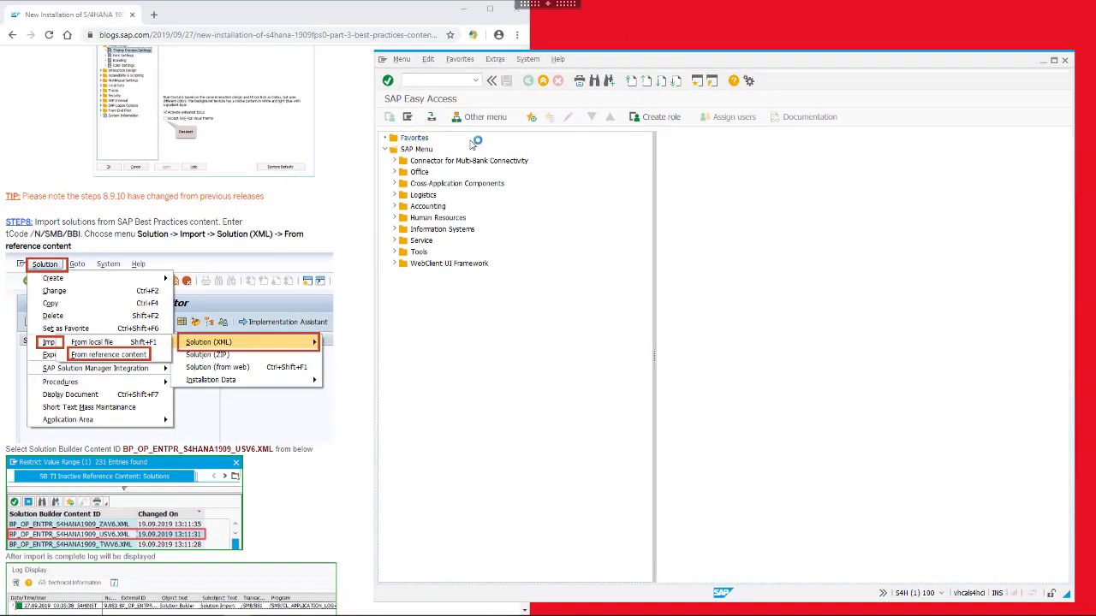
click(405, 59)
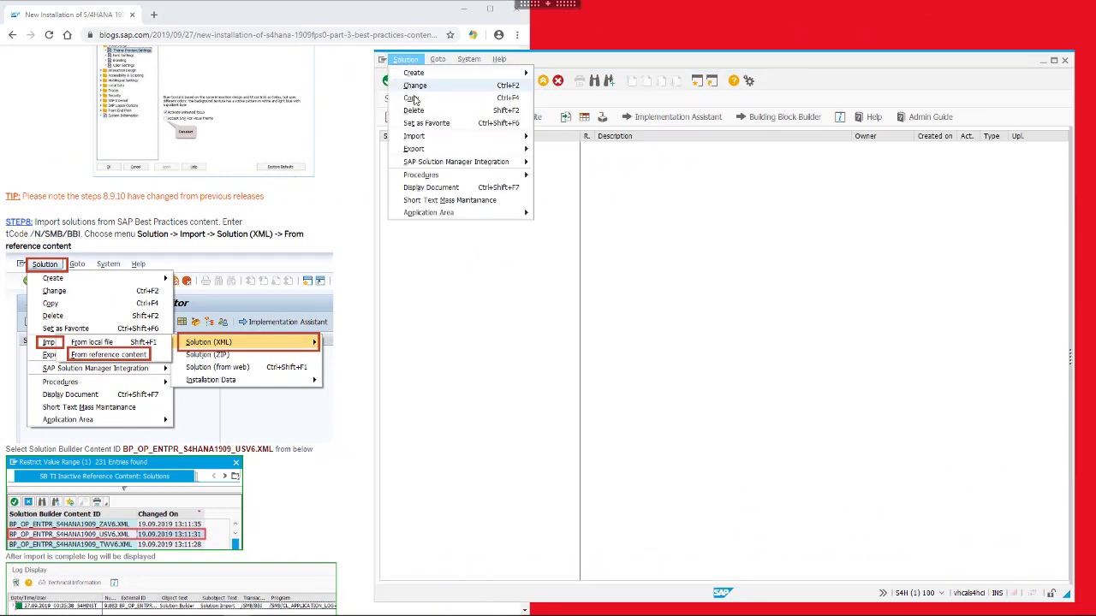
mouse_move(428, 137)
mouse_move(557, 139)
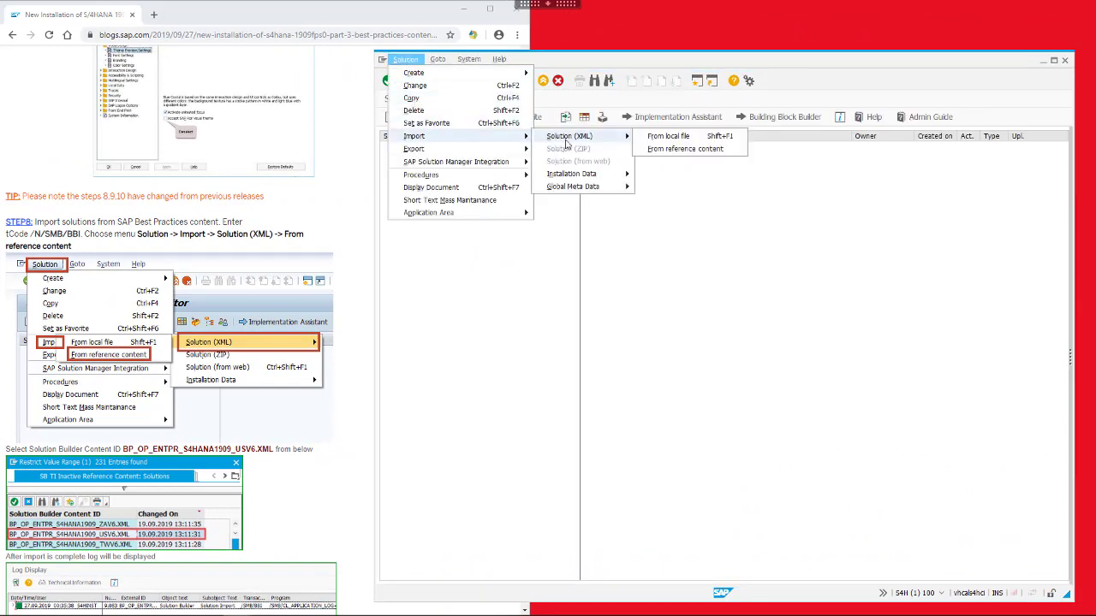
click(670, 152)
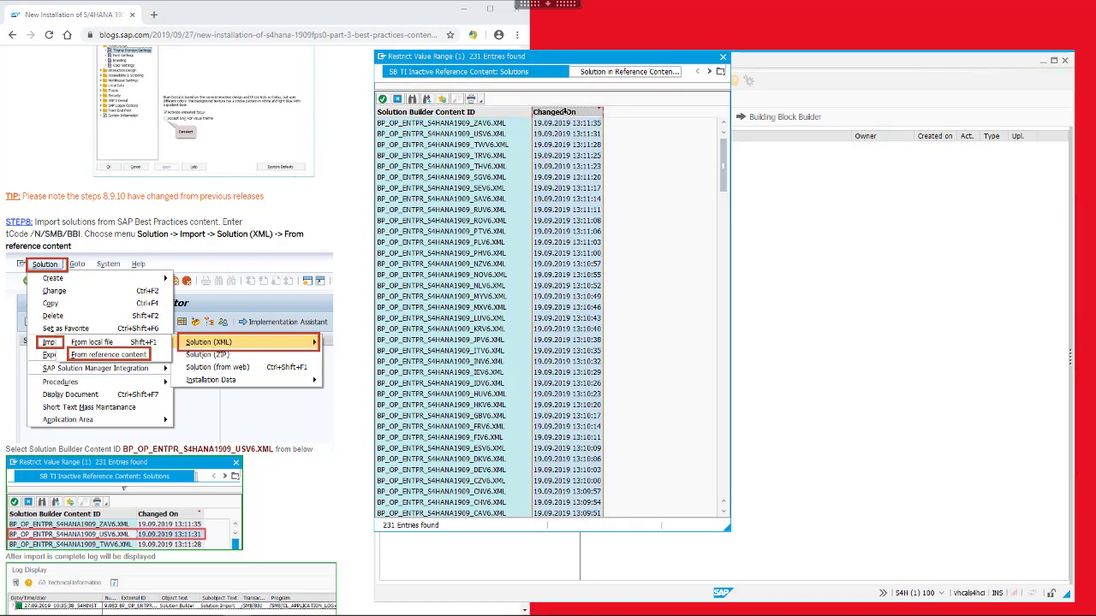
click(568, 111)
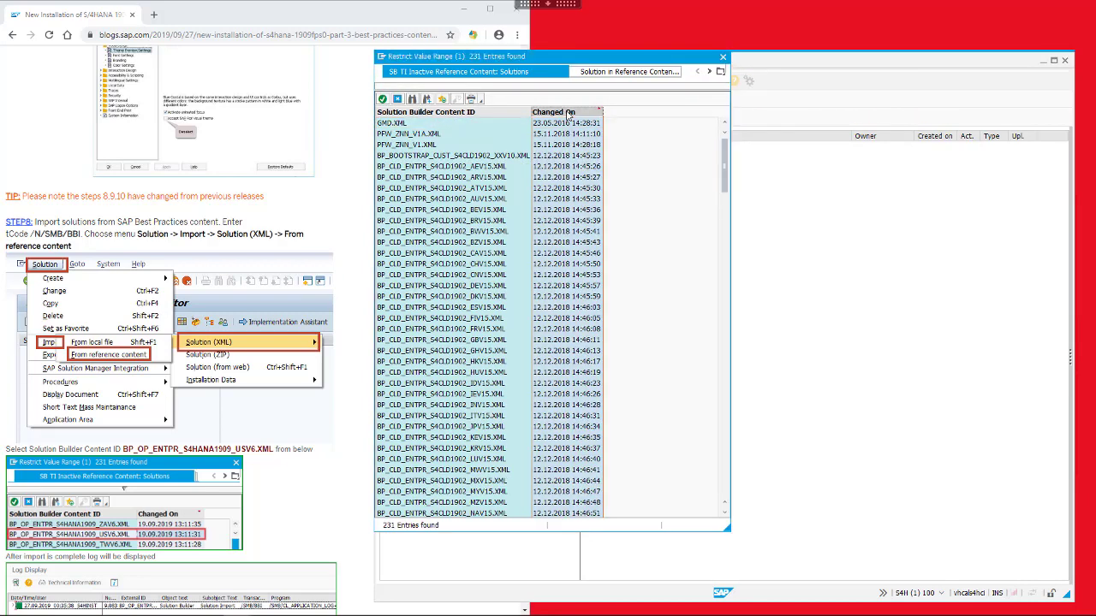
click(568, 112)
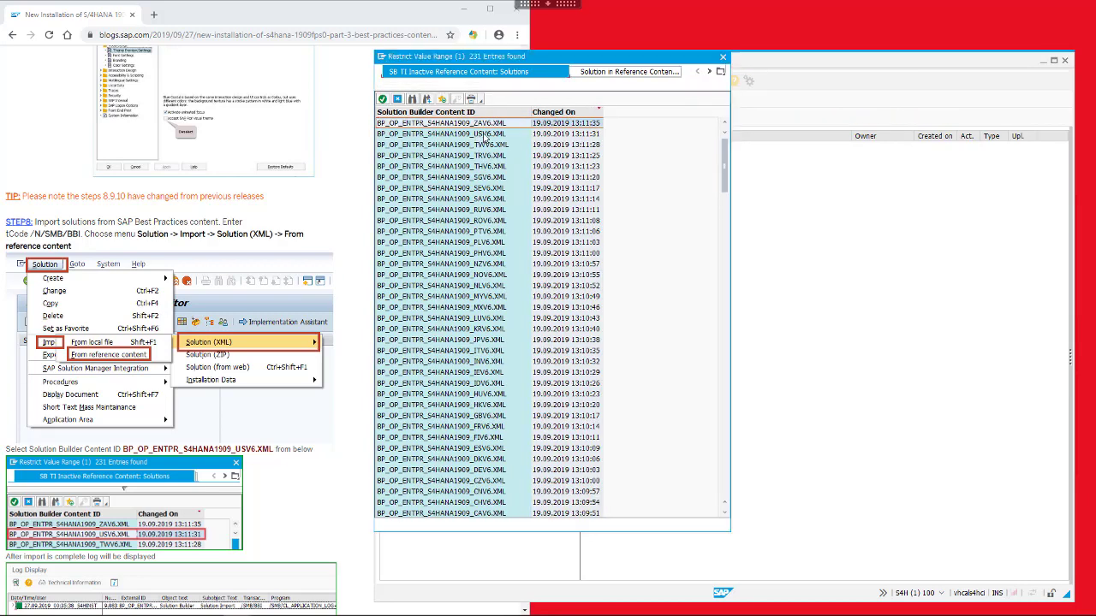
click(383, 100)
Scroll the installation guide to the next instructions
click(257, 402)
scroll(254, 416, down, 1)
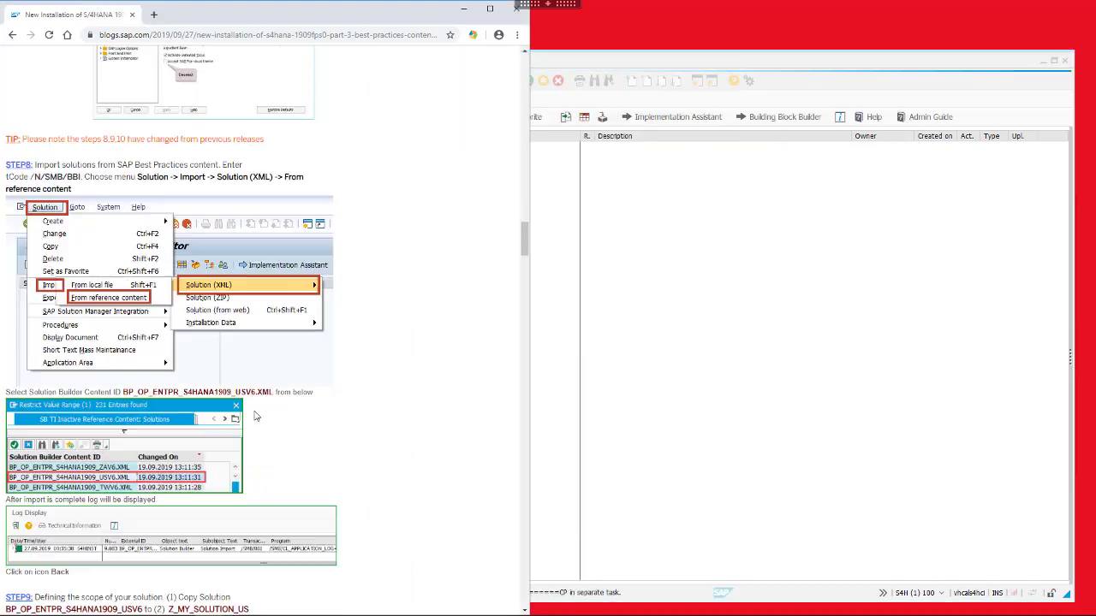
scroll(254, 416, down, 2)
scroll(254, 416, down, 1)
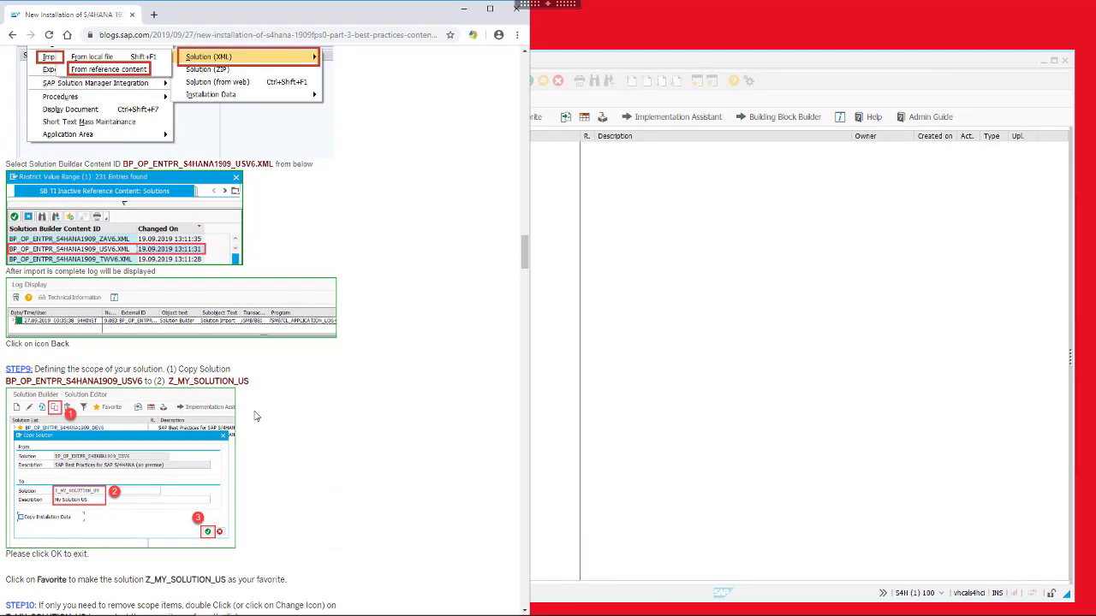
scroll(254, 416, down, 1)
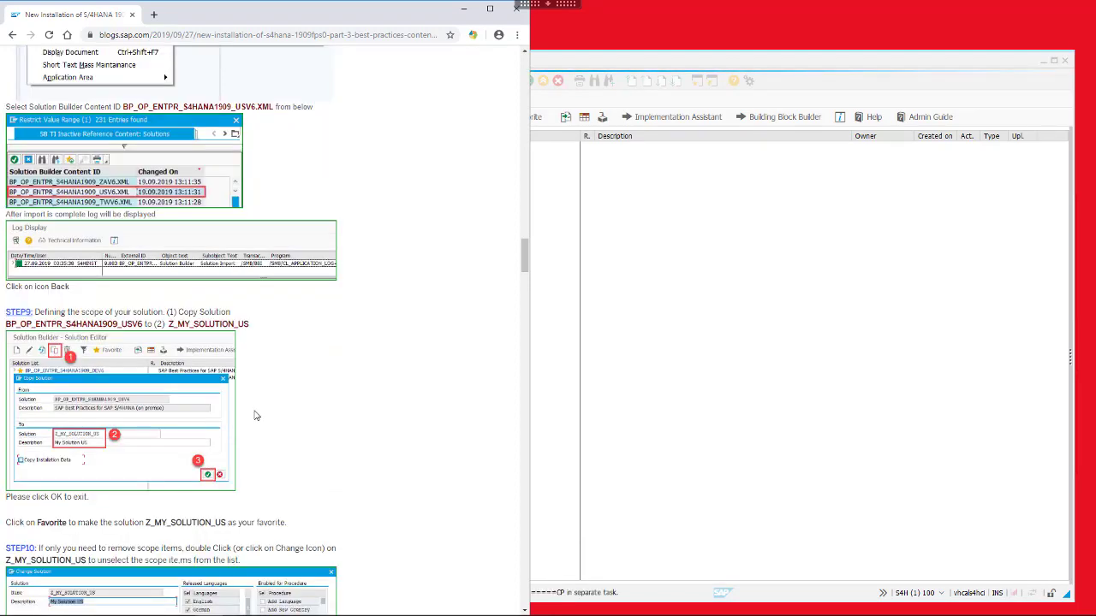
scroll(255, 416, down, 1)
click(650, 379)
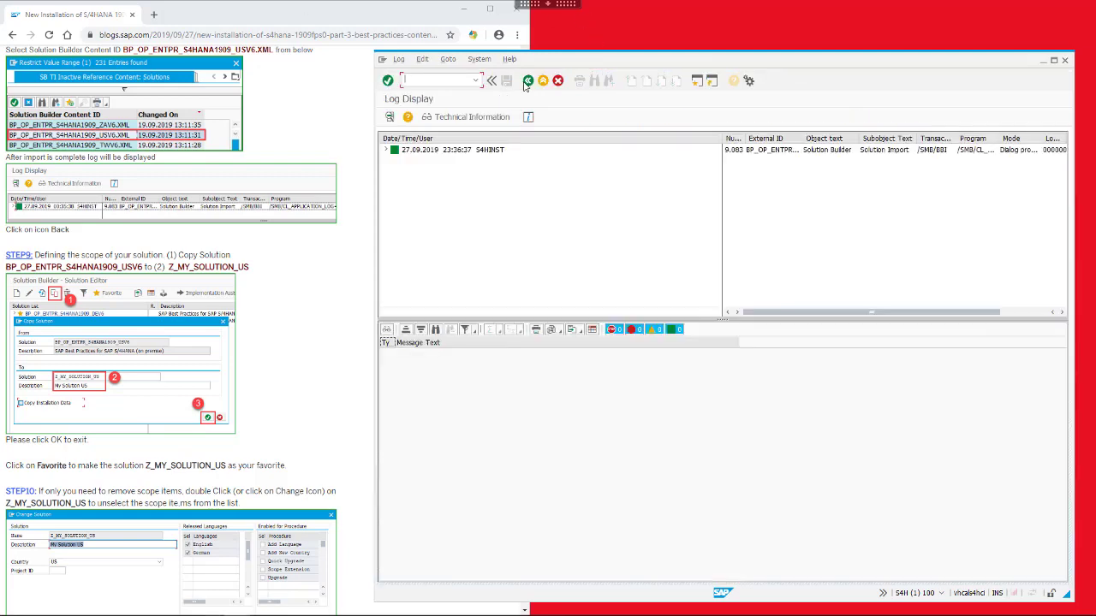
Copy the reference solution as Z_MY_SOLUTION_US with description 'My Solution US'
click(530, 81)
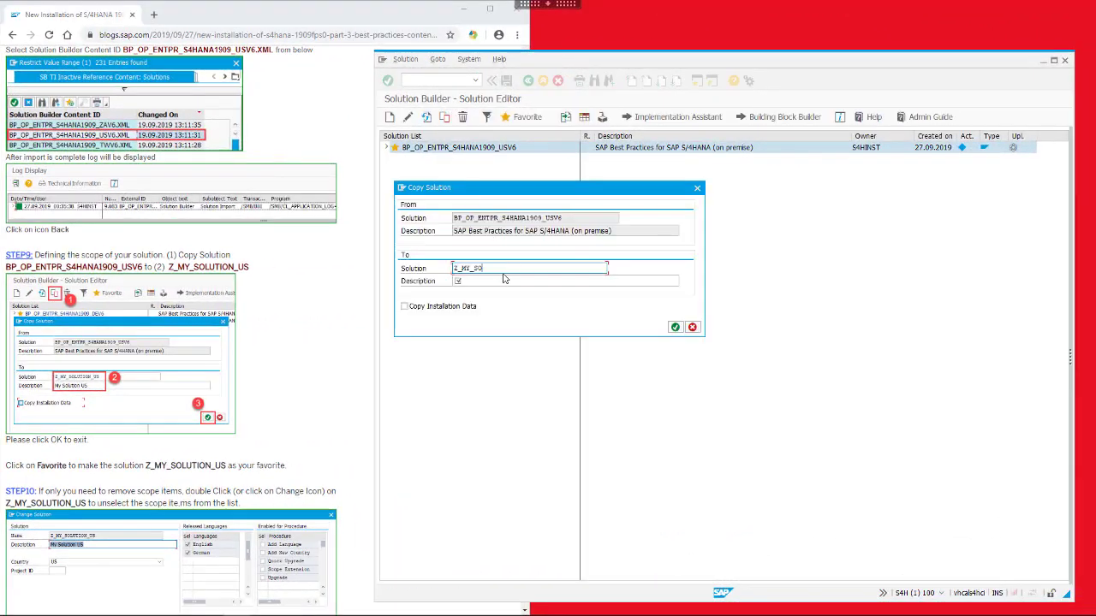
text(ION_US)
click(499, 282)
text(My Solution US)
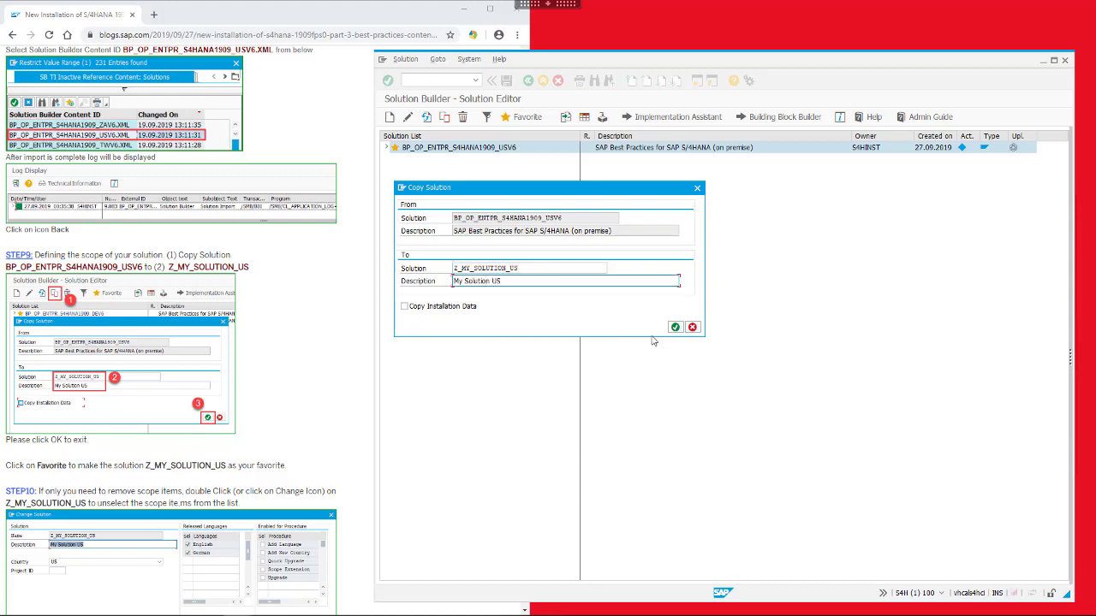
click(676, 327)
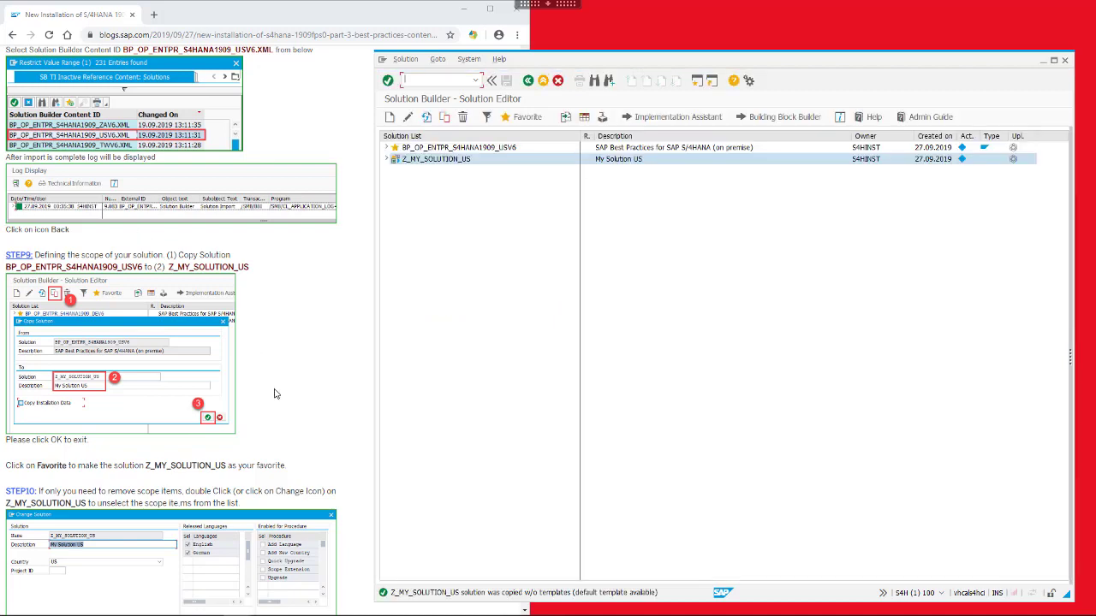
Set Z_MY_SOLUTION_US as the favourite solution, per the guide
click(307, 438)
scroll(307, 439, down, 3)
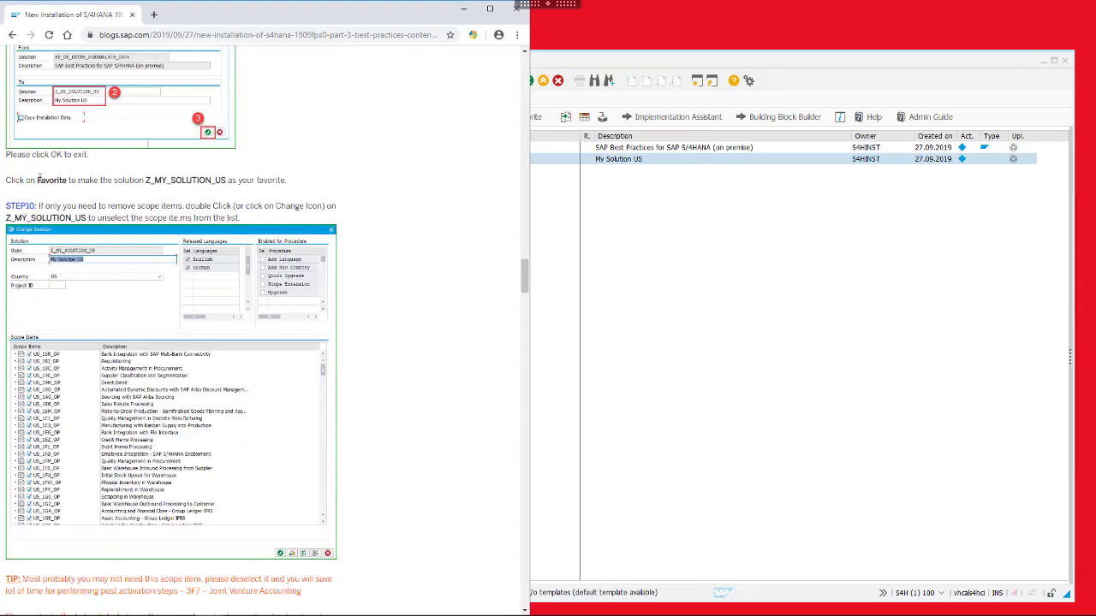
drag(107, 180, 256, 181)
click(691, 264)
click(455, 160)
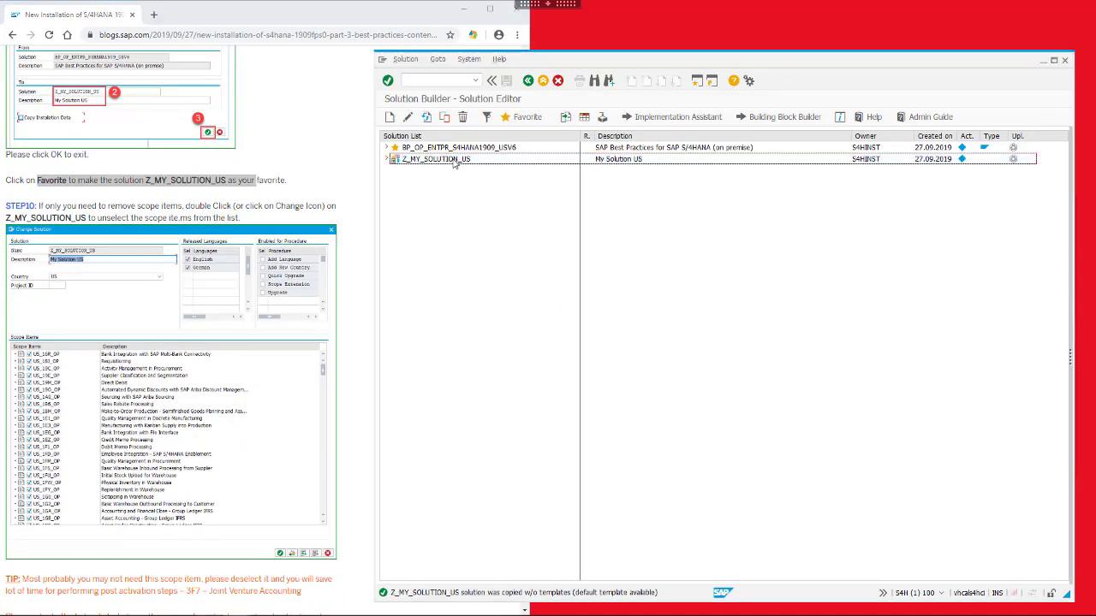
click(524, 120)
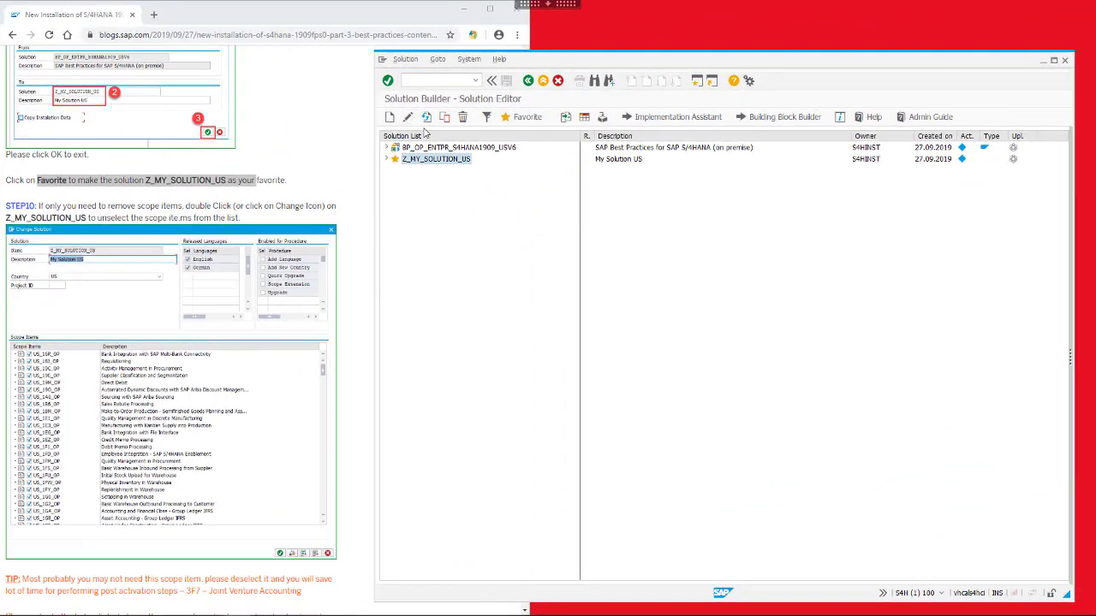
Open Z_MY_SOLUTION_US and deselect scope item US_3F7_OP (Joint Venture Accounting)
double_click(437, 159)
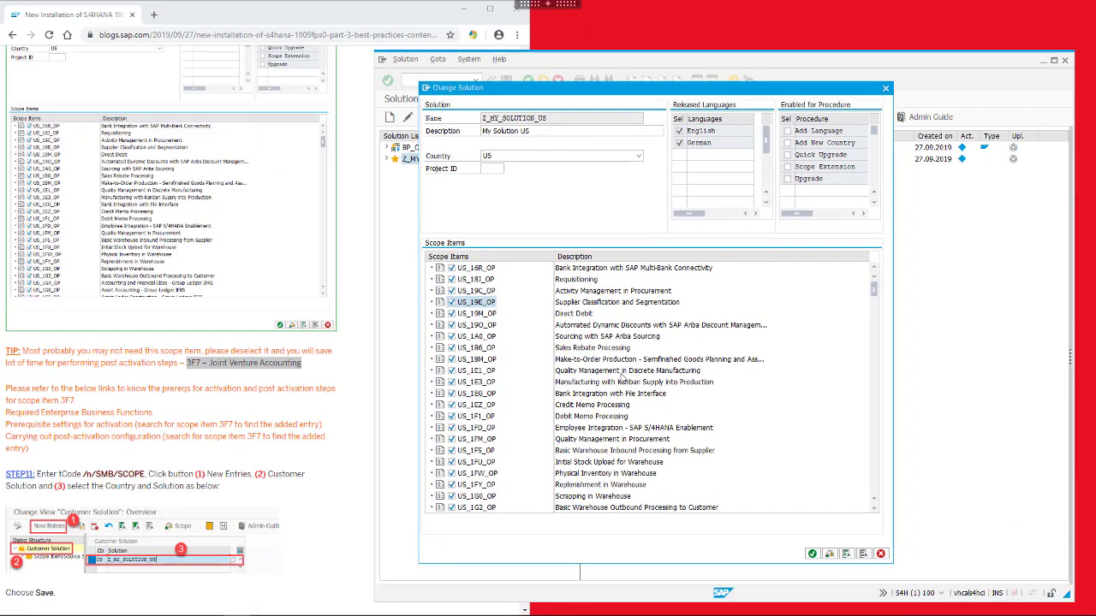
scroll(615, 382, down, 4)
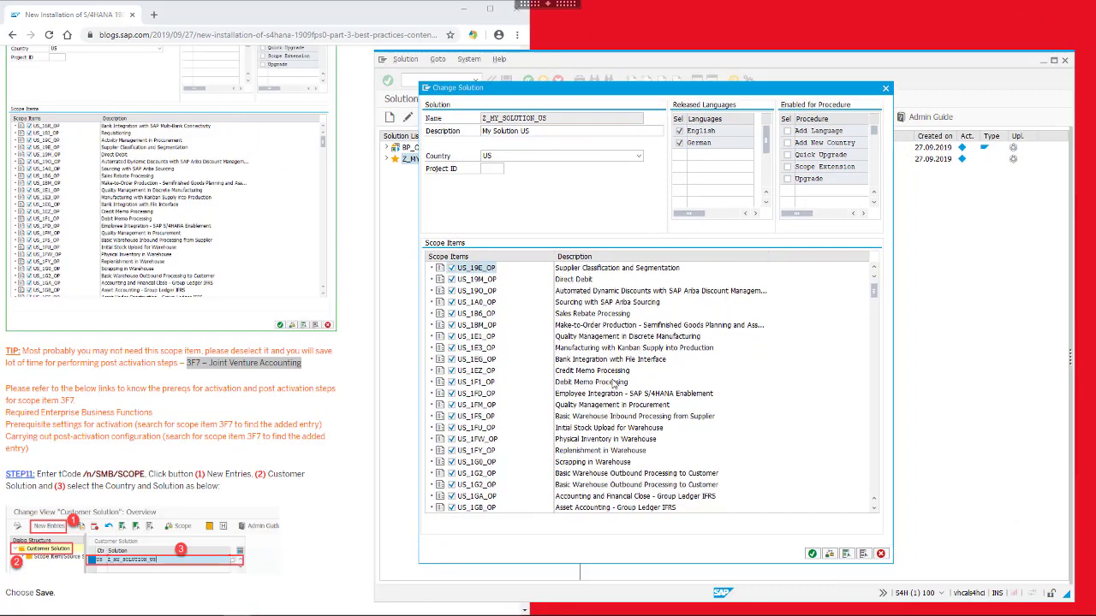
scroll(613, 383, down, 8)
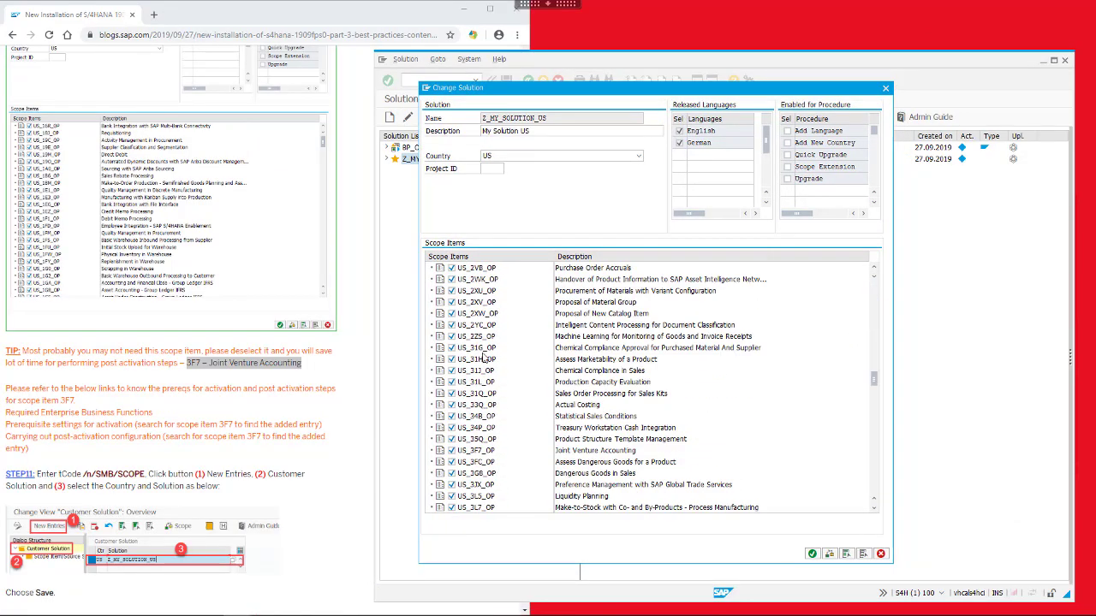
click(449, 451)
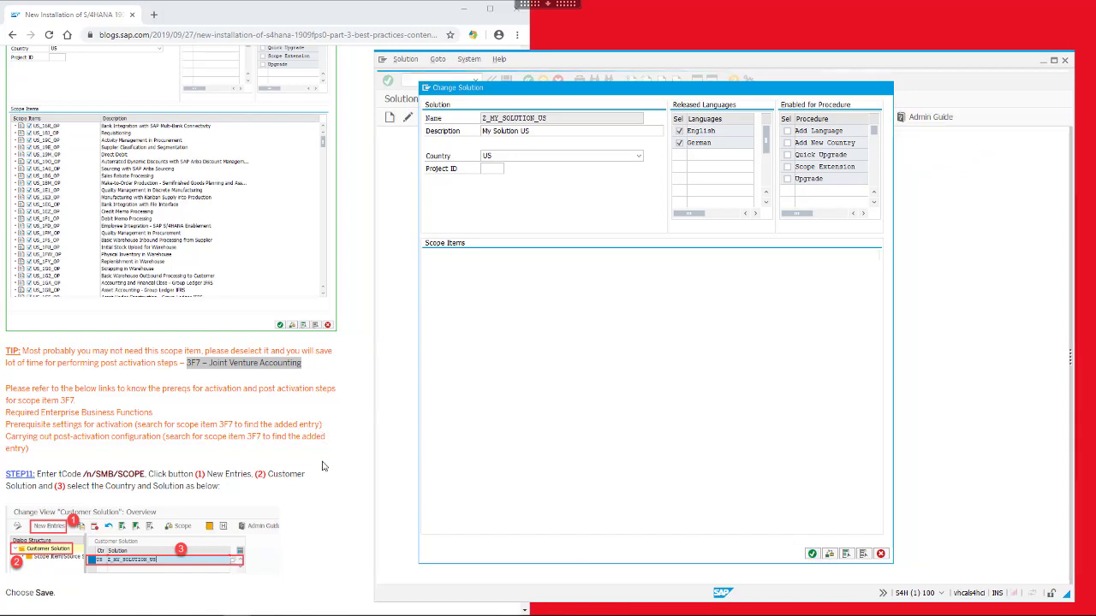
scroll(322, 466, down, 5)
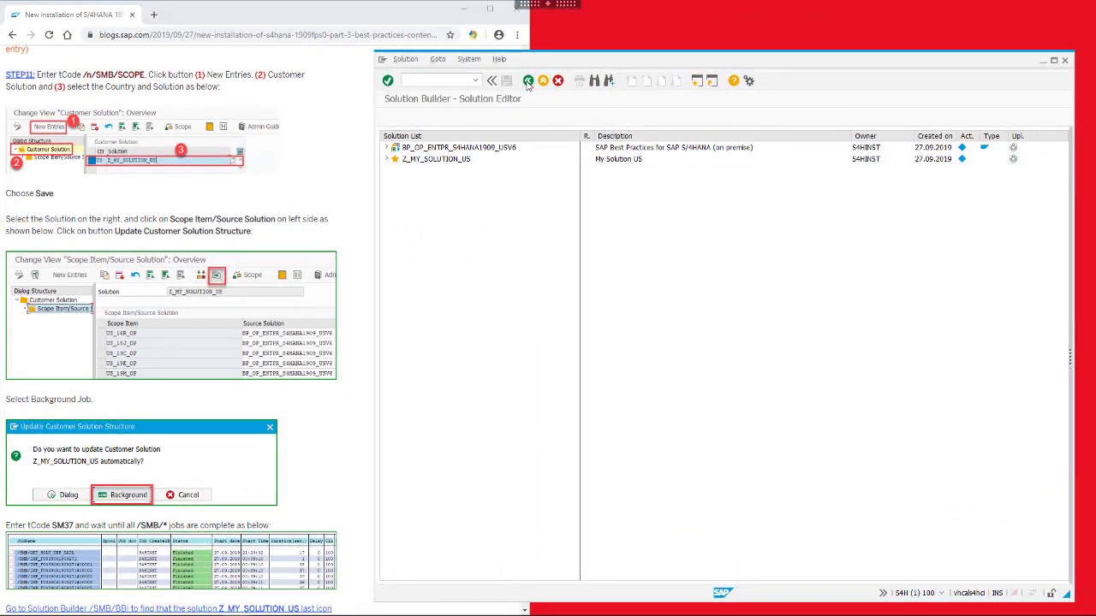
Add customer solution Z_MY_SOLUTION_US for country US and show its scope item/source solution list
click(528, 80)
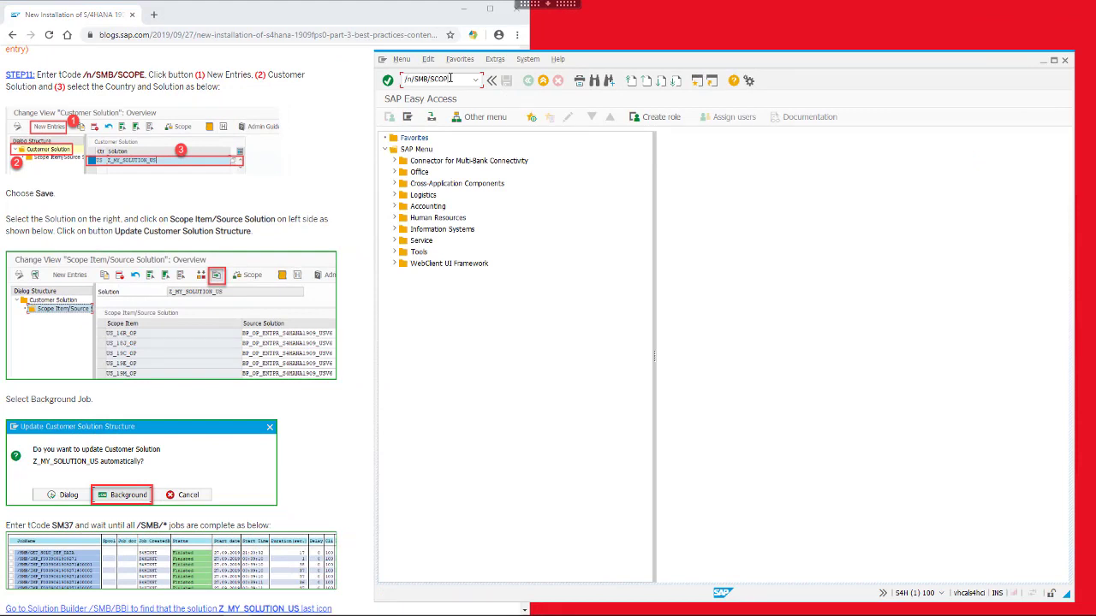
key(Return)
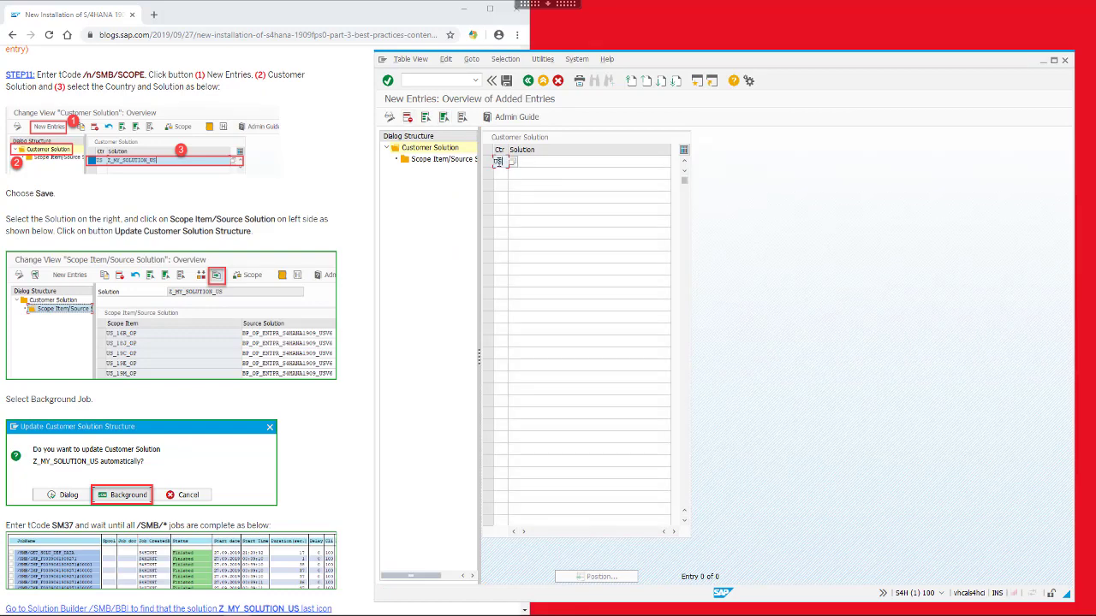
key(Tab)
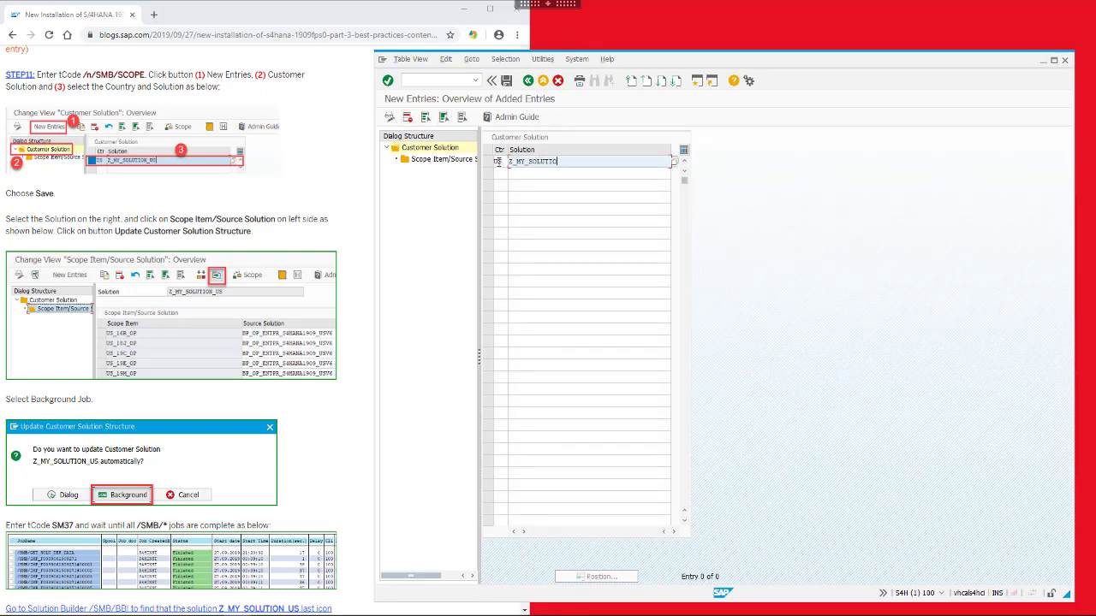
text(Z_MY_SOLUTION_US)
key(Return)
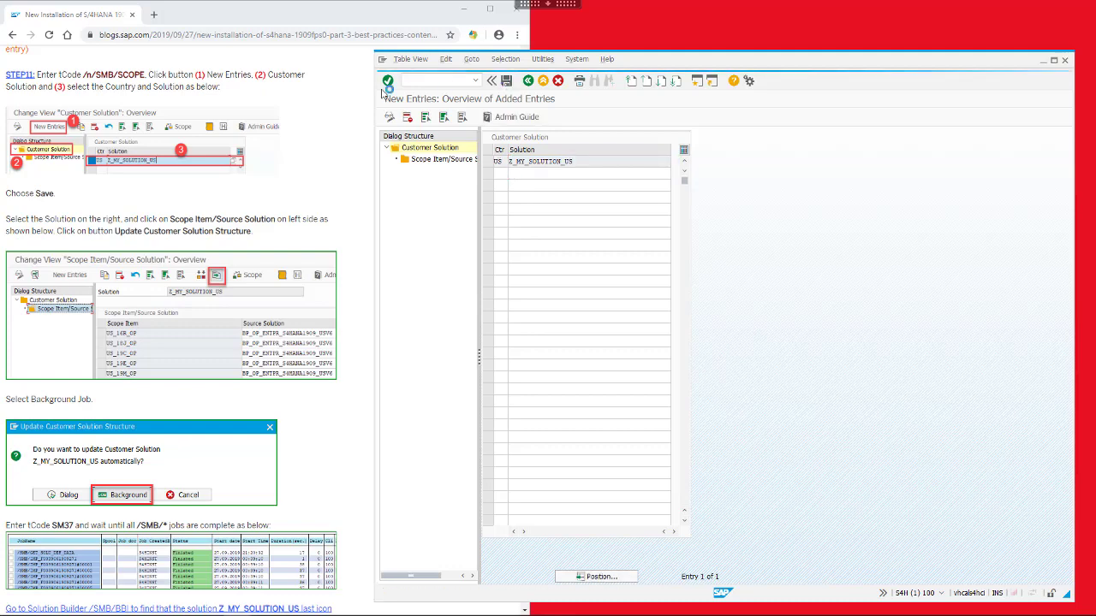
click(488, 161)
click(446, 161)
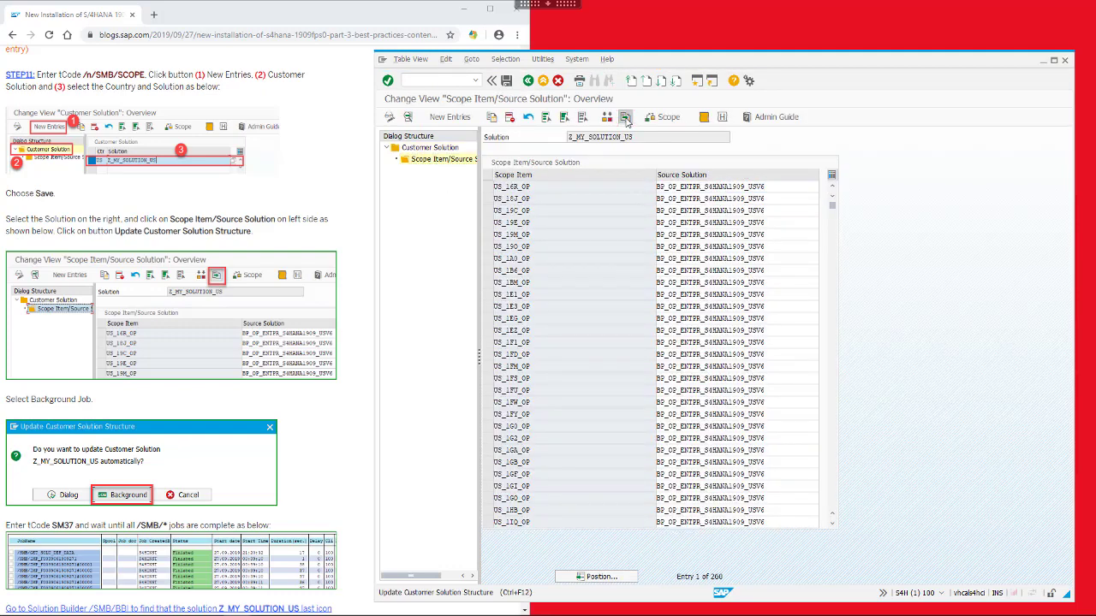
Update the customer solution structure from scope items and leave the customer solution maintenance
click(626, 121)
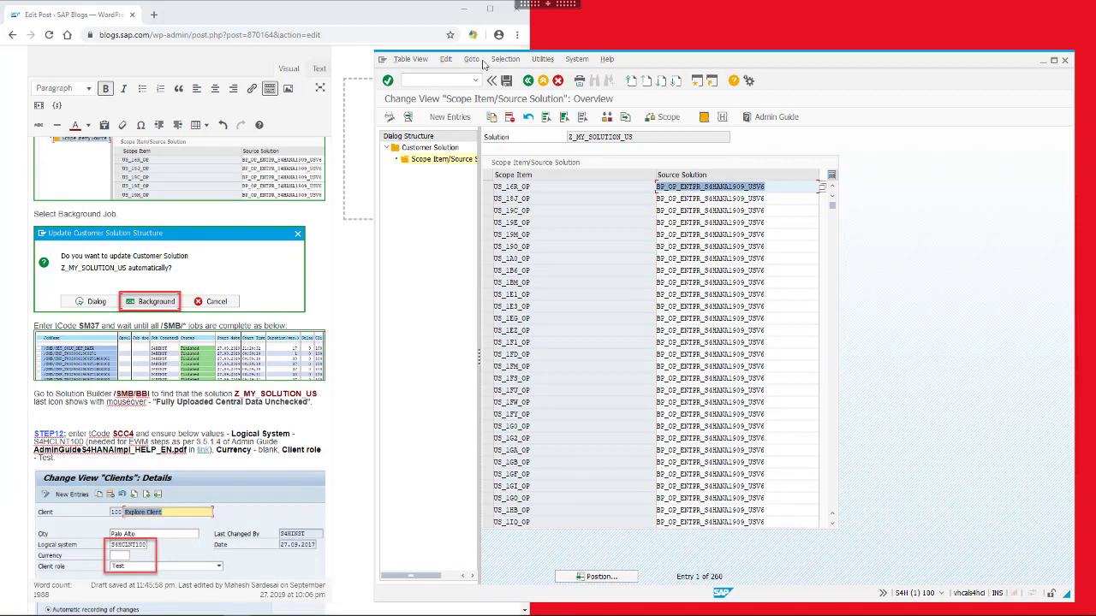
click(531, 84)
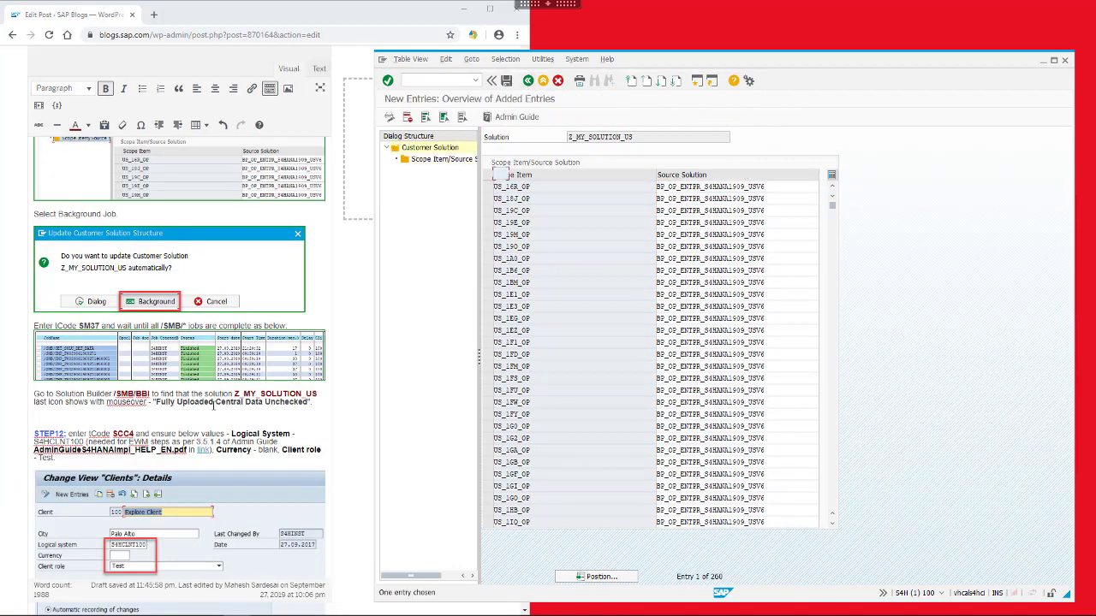
click(209, 402)
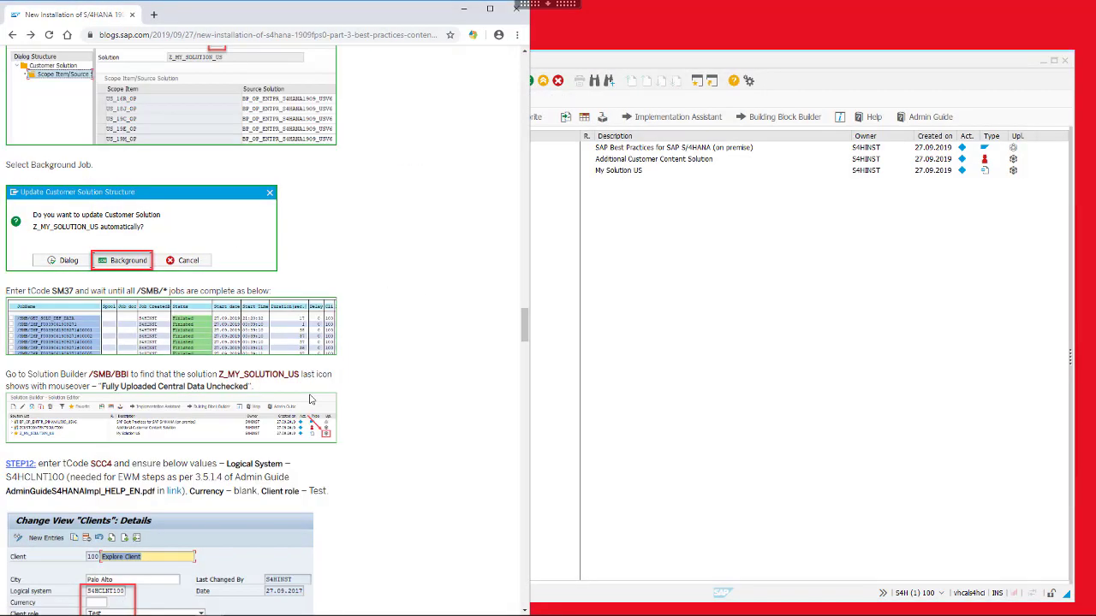
Check the guide's Solution Builder instruction, then rerun /n/smb/bbi from the transaction history
scroll(311, 399, down, 3)
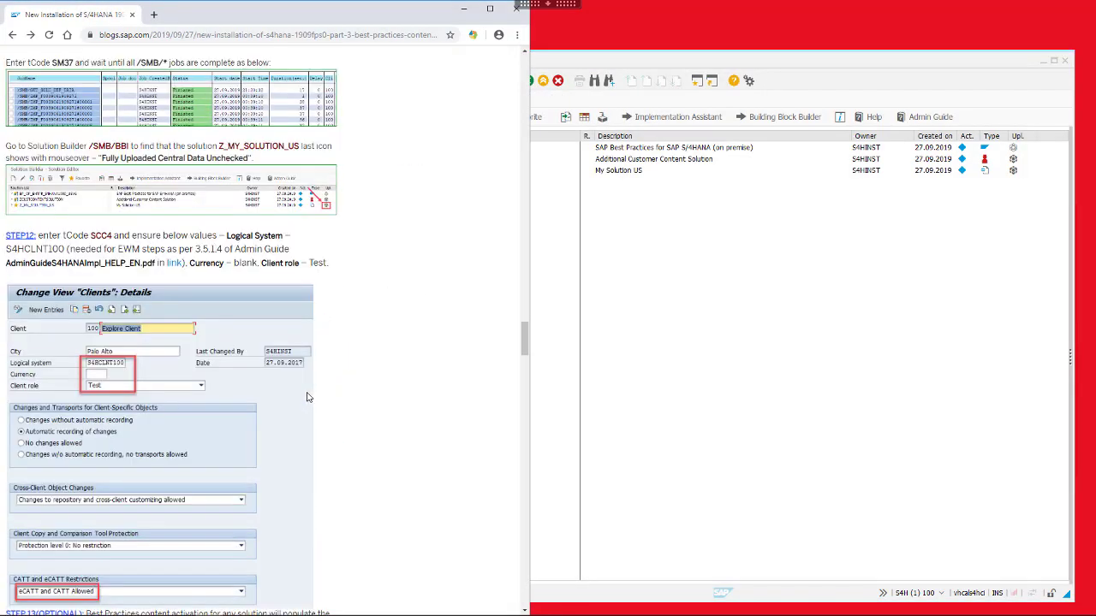
drag(6, 146, 256, 158)
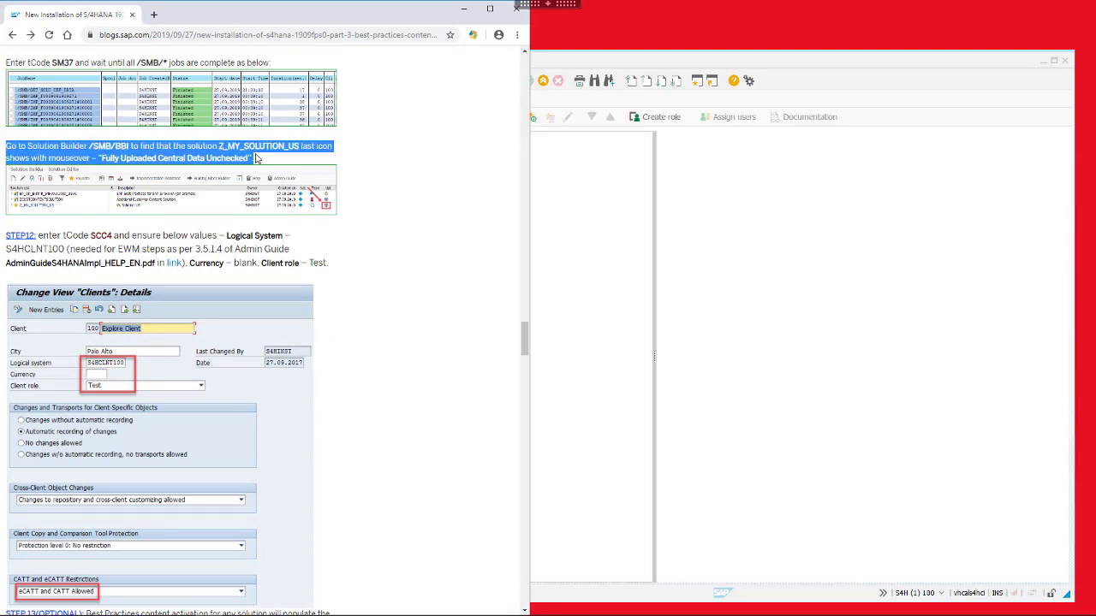
click(690, 190)
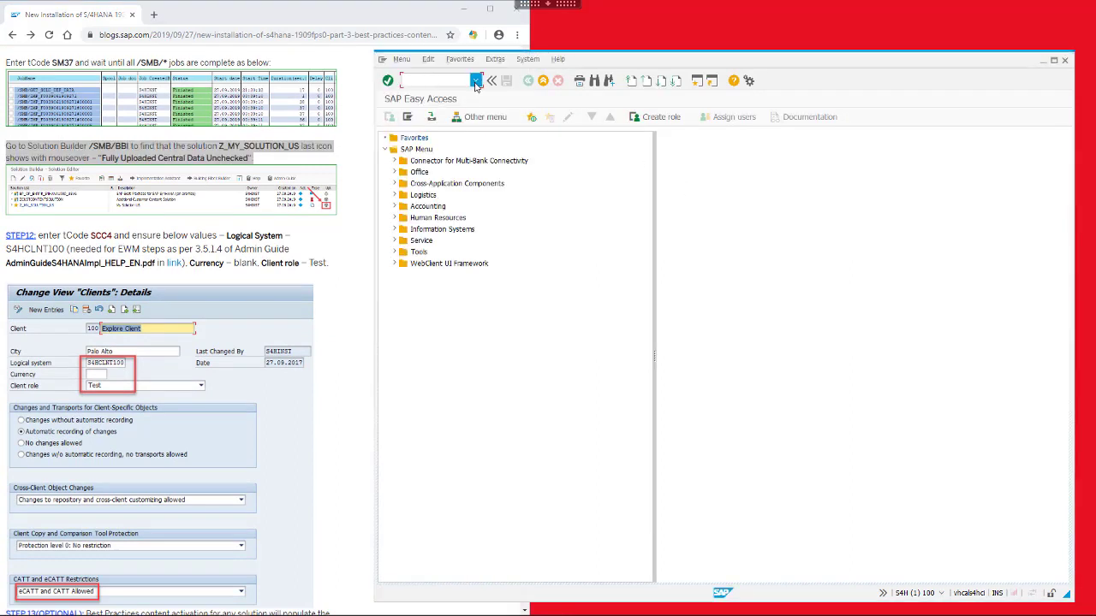
click(476, 82)
click(439, 94)
key(Return)
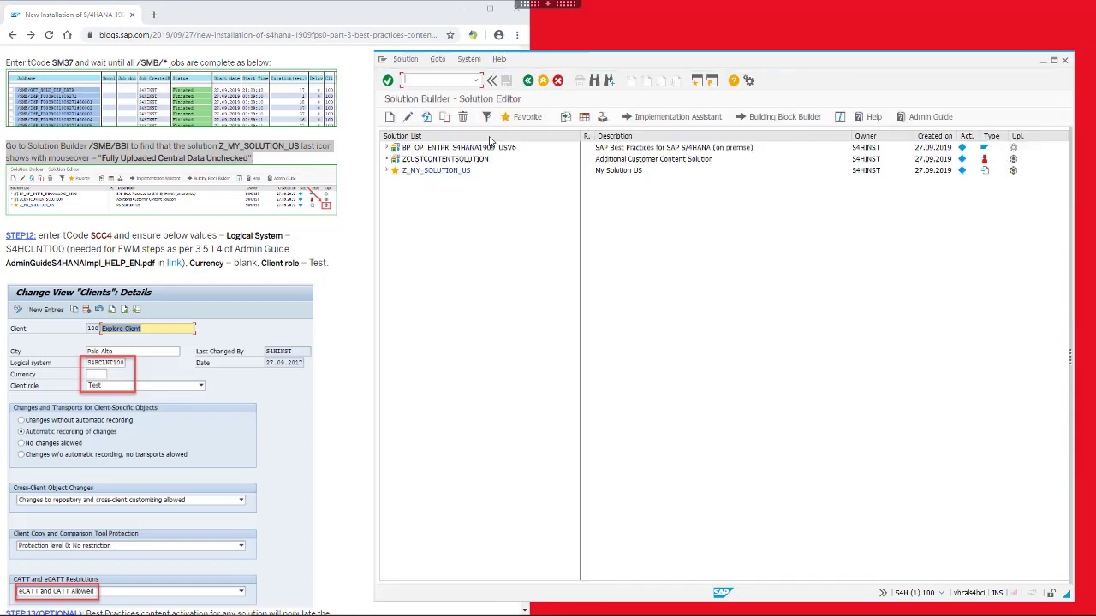
mouse_move(1014, 170)
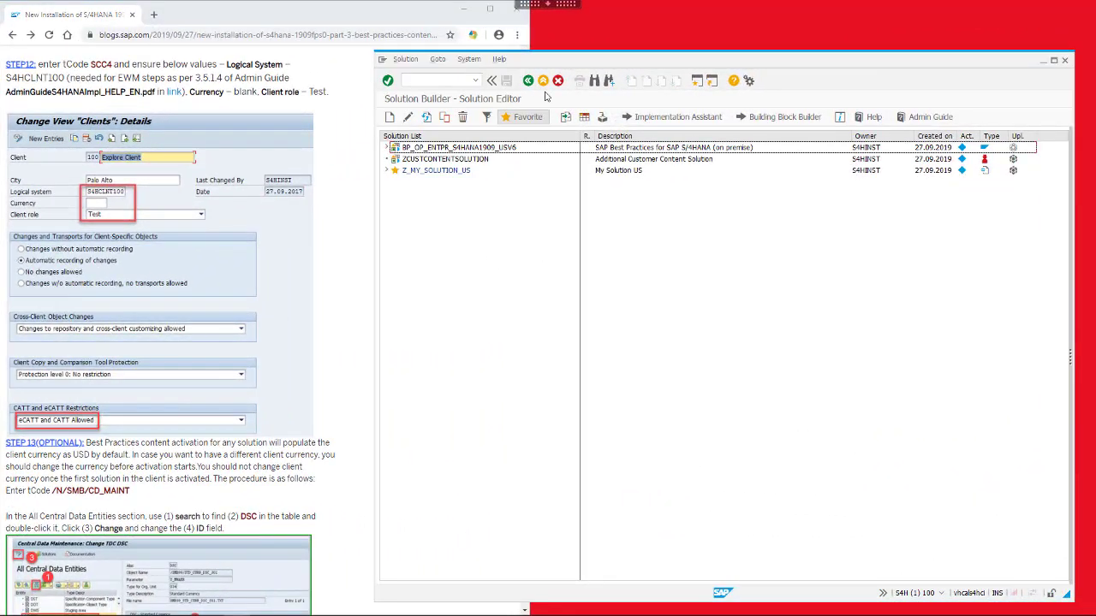
click(529, 81)
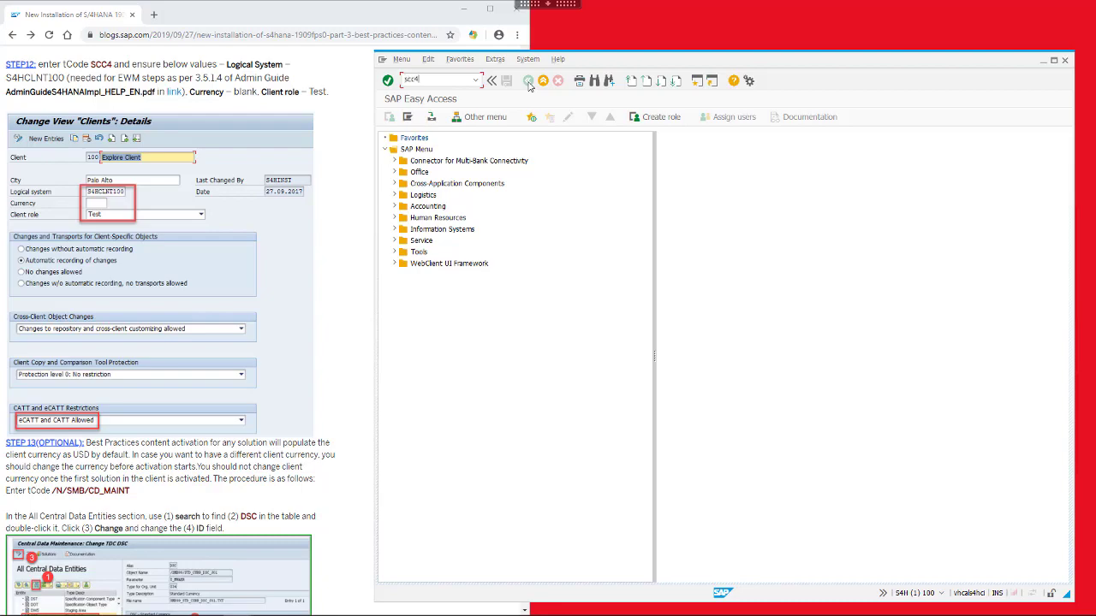
key(Return)
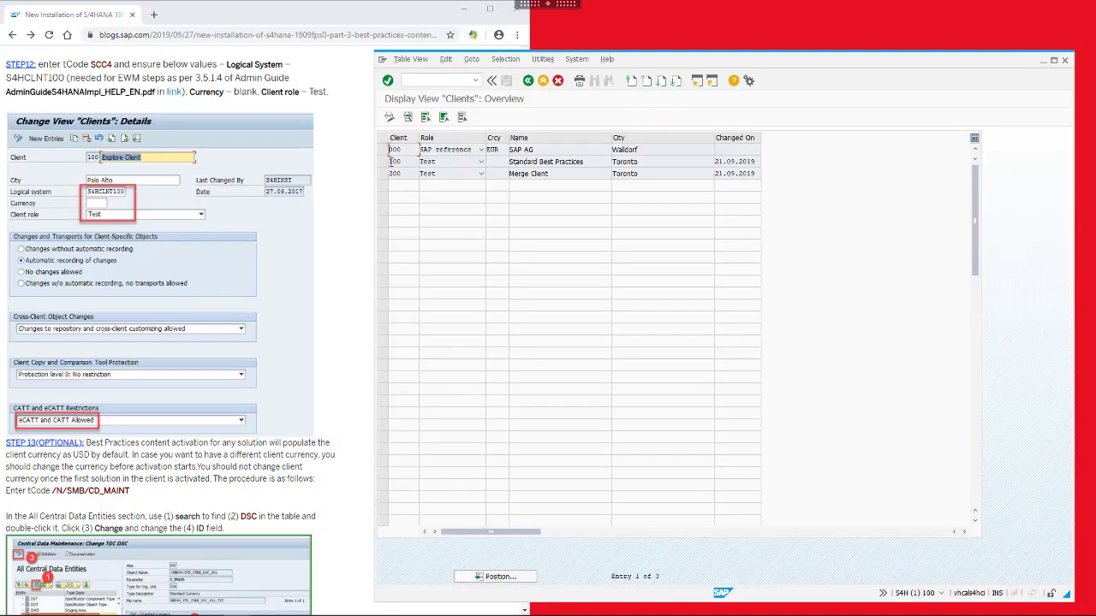
double_click(406, 162)
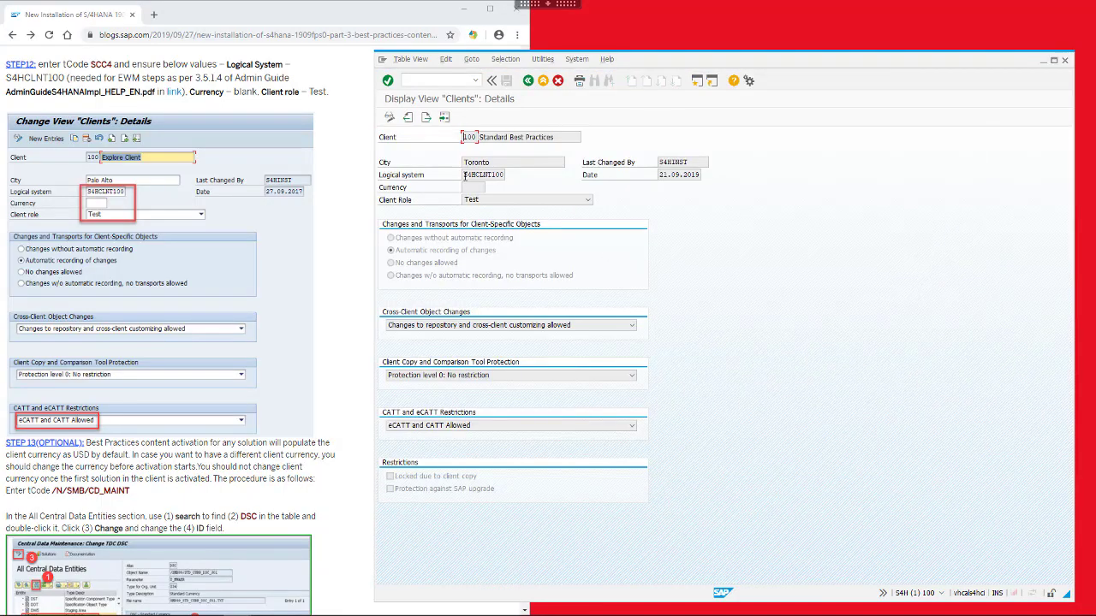
click(470, 427)
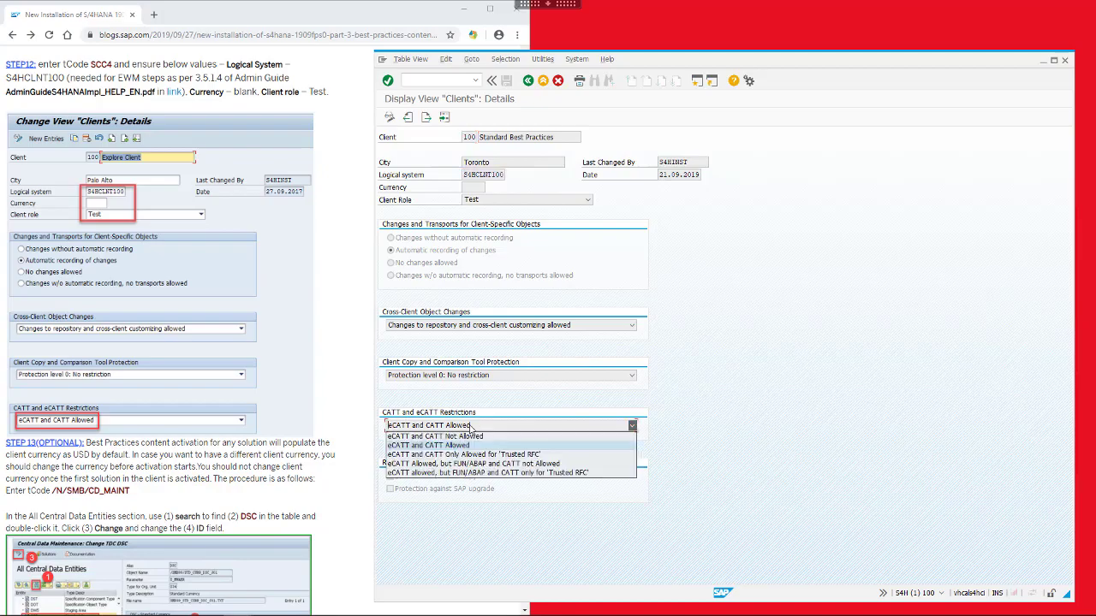
click(564, 391)
scroll(179, 428, down, 10)
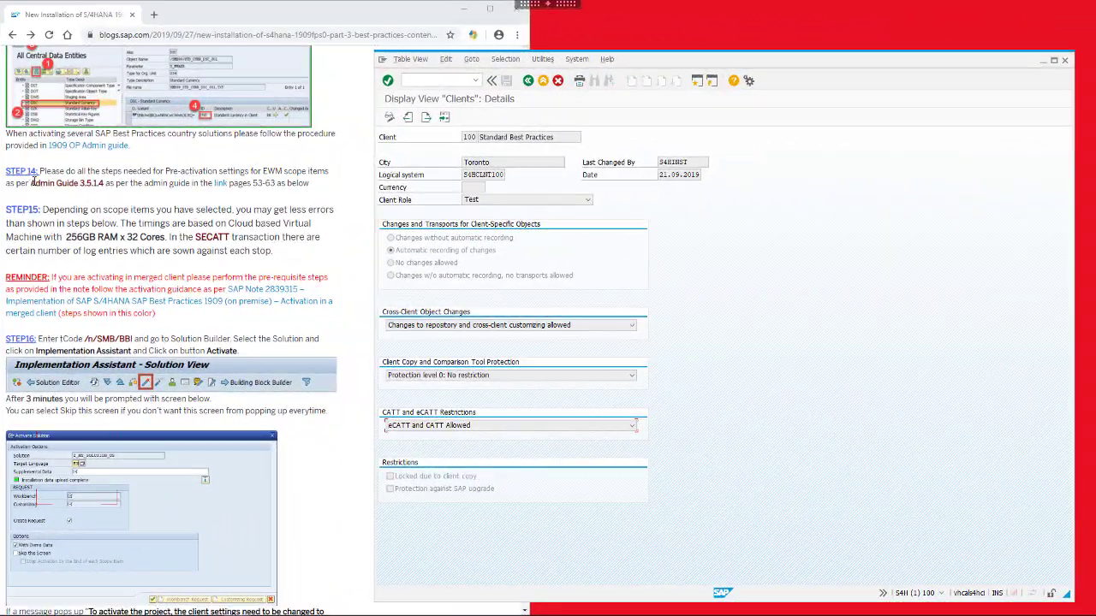
drag(31, 184, 96, 188)
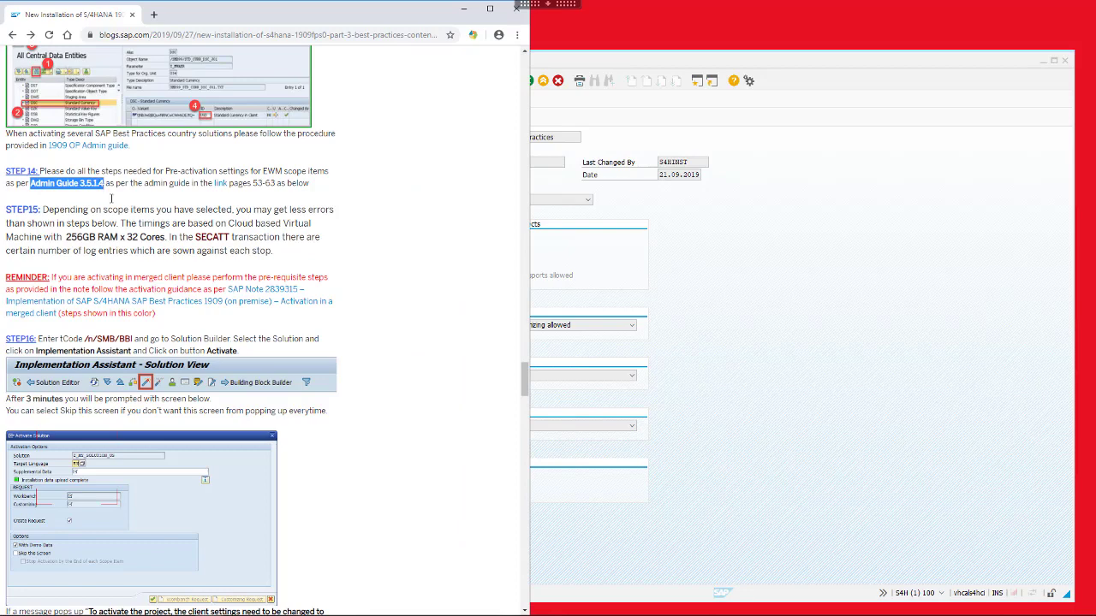
scroll(131, 224, down, 4)
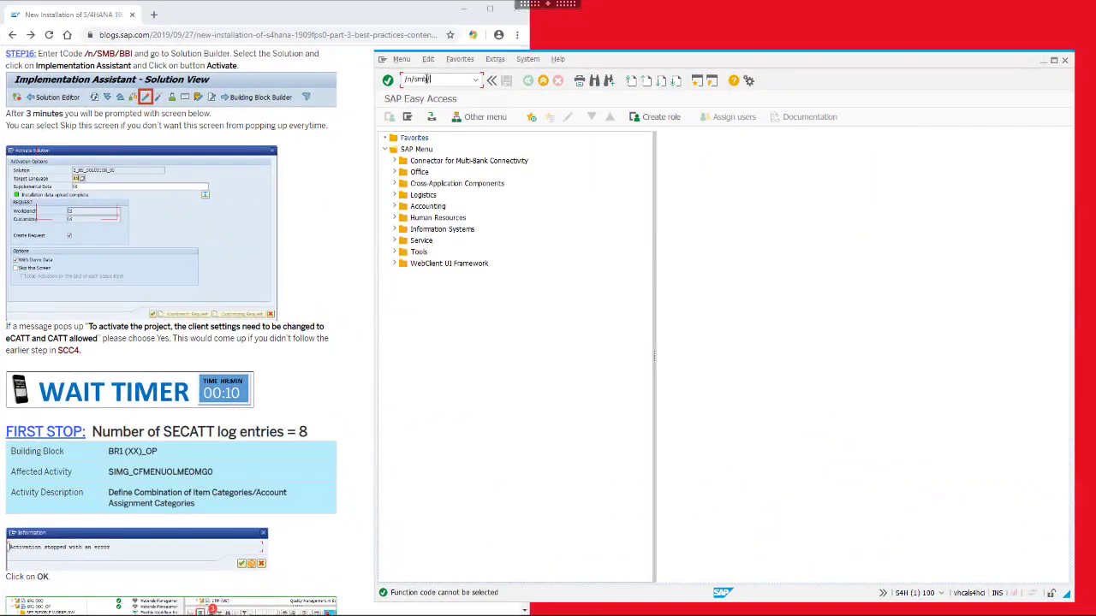
Start activating Z_MY_SOLUTION_US with demo data in the Implementation Assistant
key(Return)
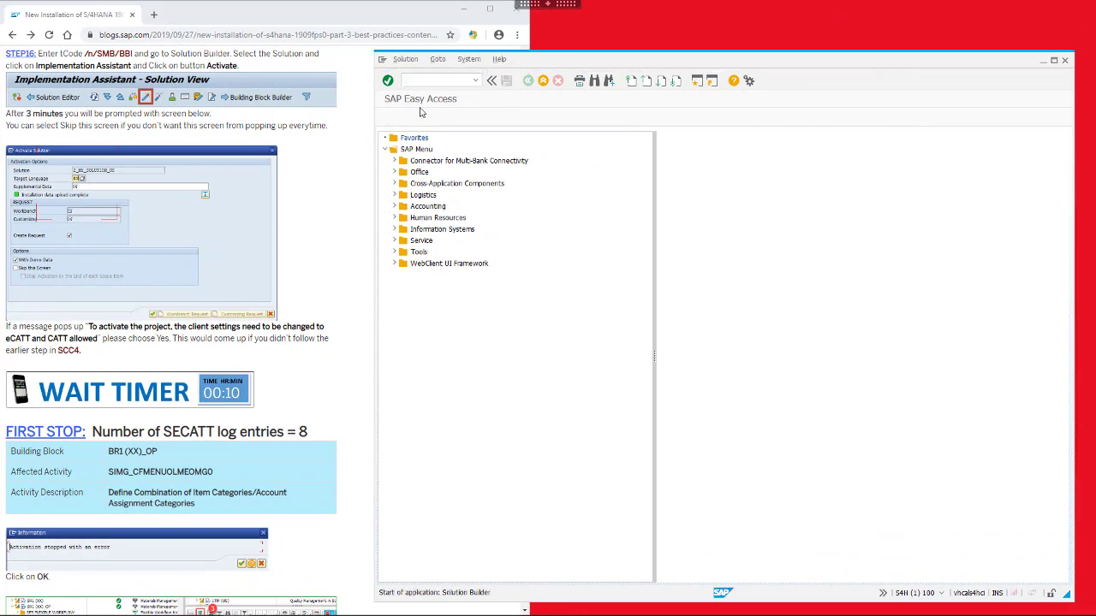
click(658, 120)
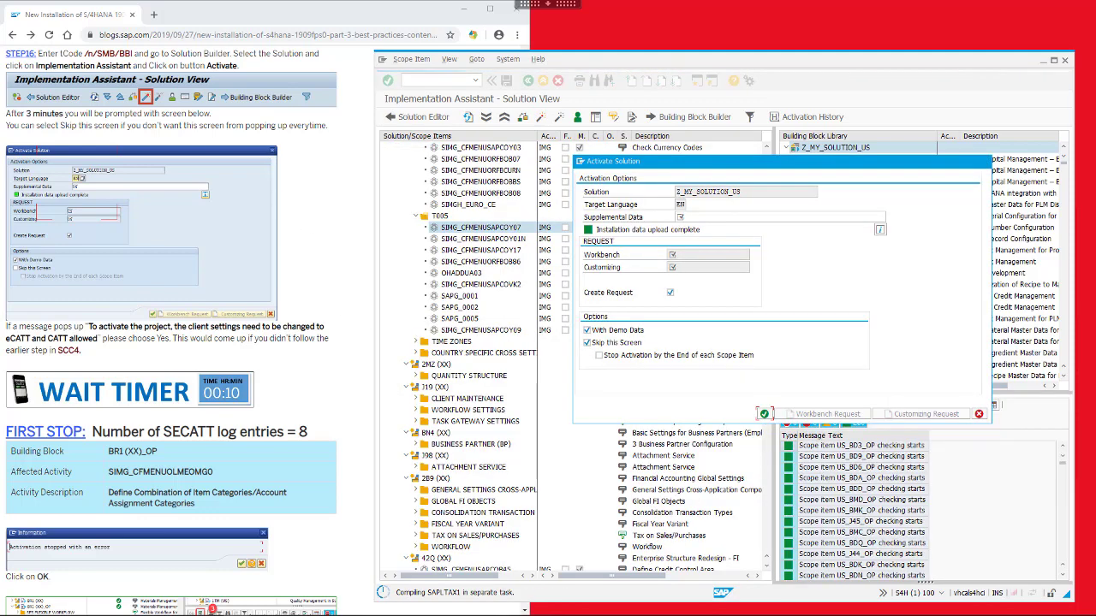
click(317, 218)
scroll(317, 218, down, 4)
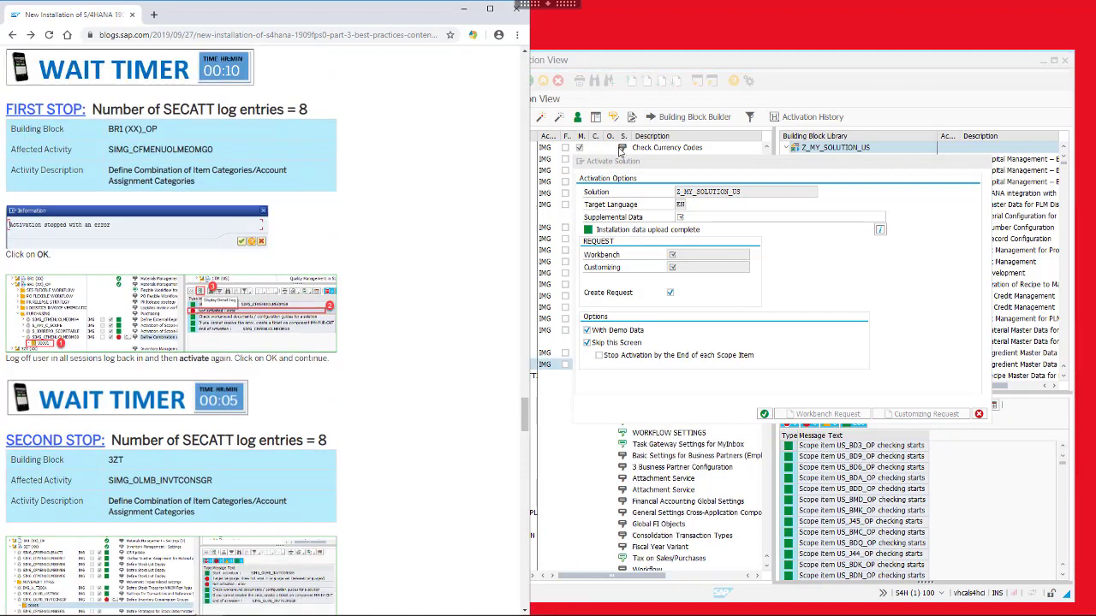
click(694, 159)
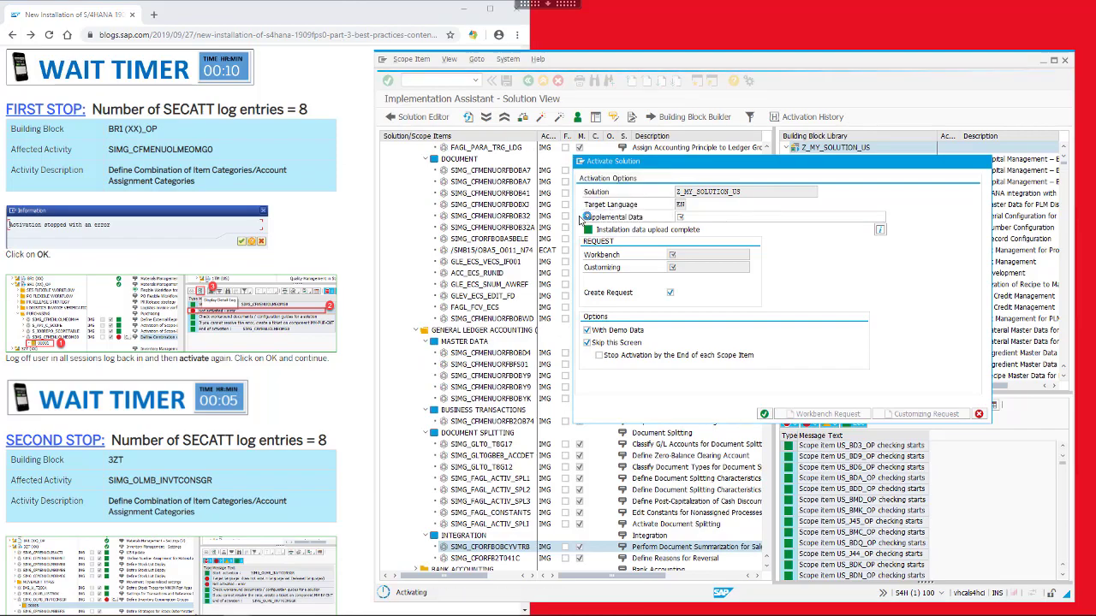
drag(687, 162, 637, 186)
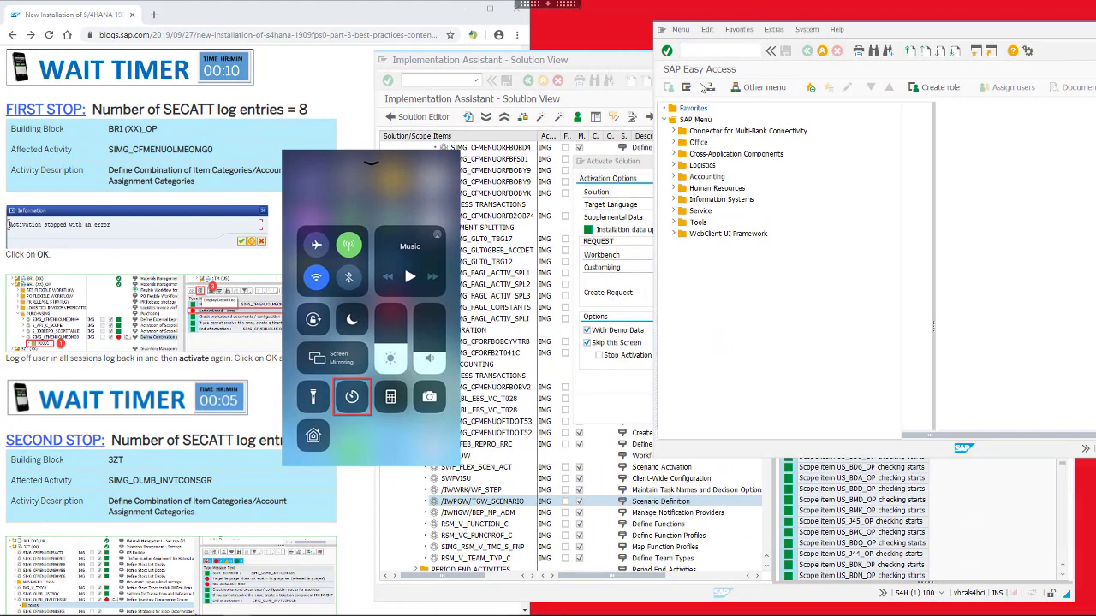
In SECATT, list the automatic-test logs with the 100-hit limit removed, showing 5 logs
click(702, 50)
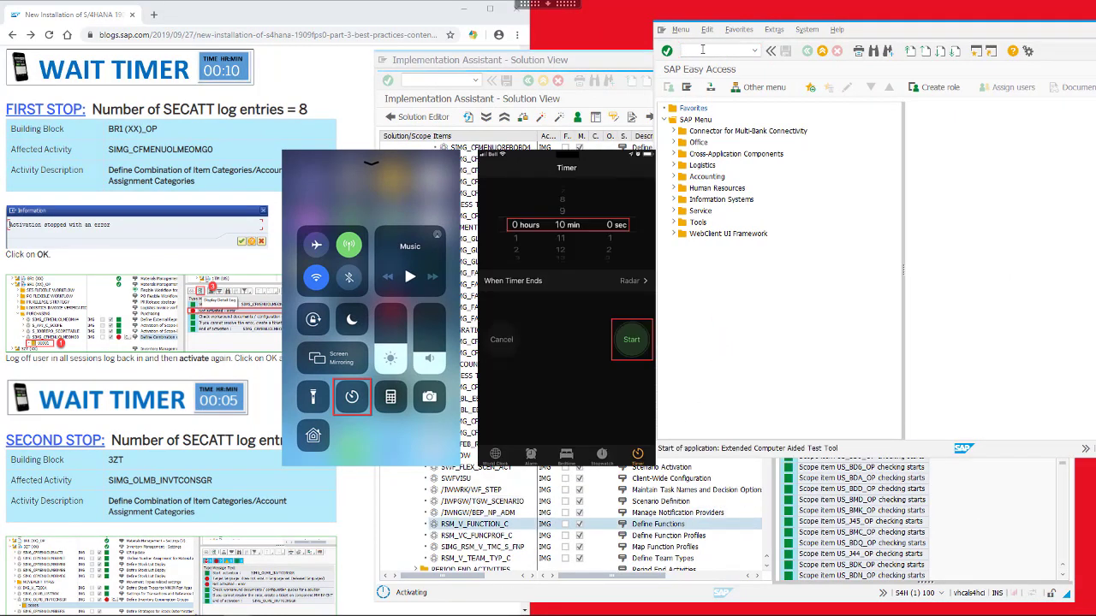
key(Return)
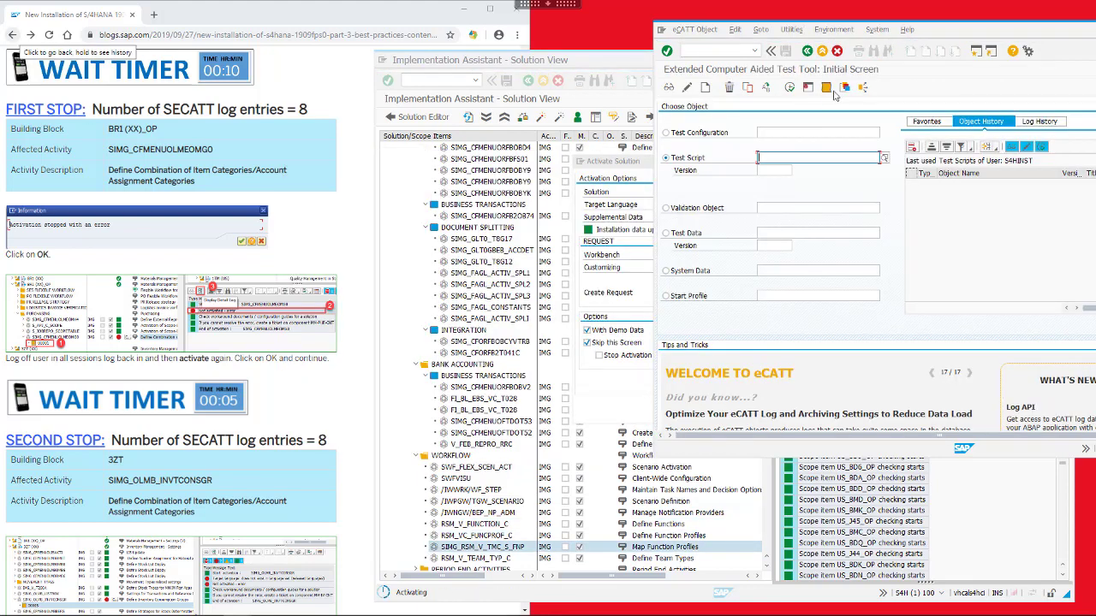
click(826, 88)
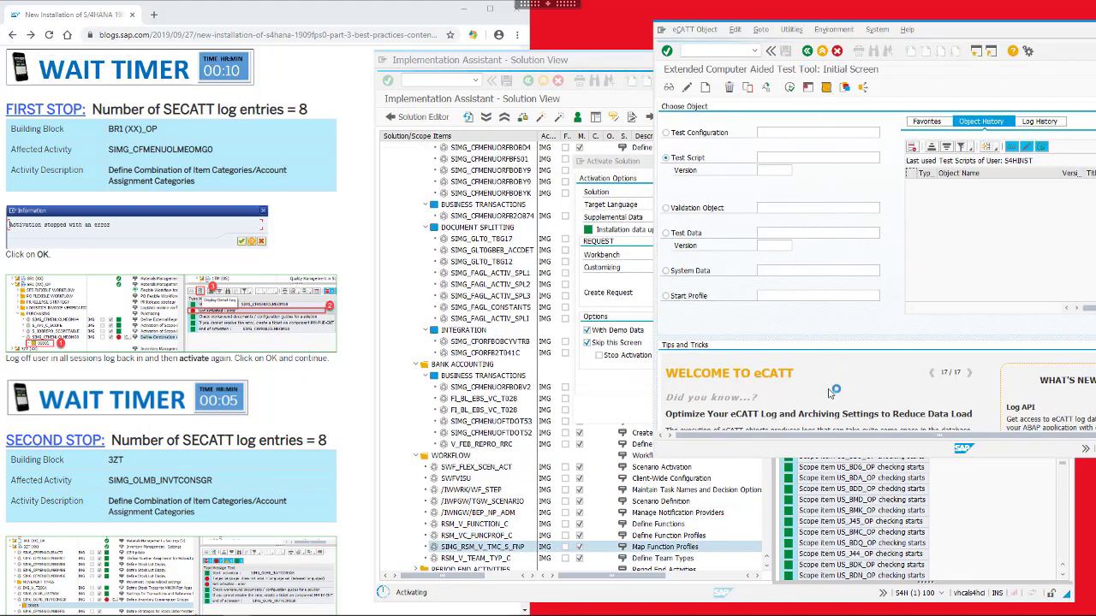
scroll(818, 377, down, 2)
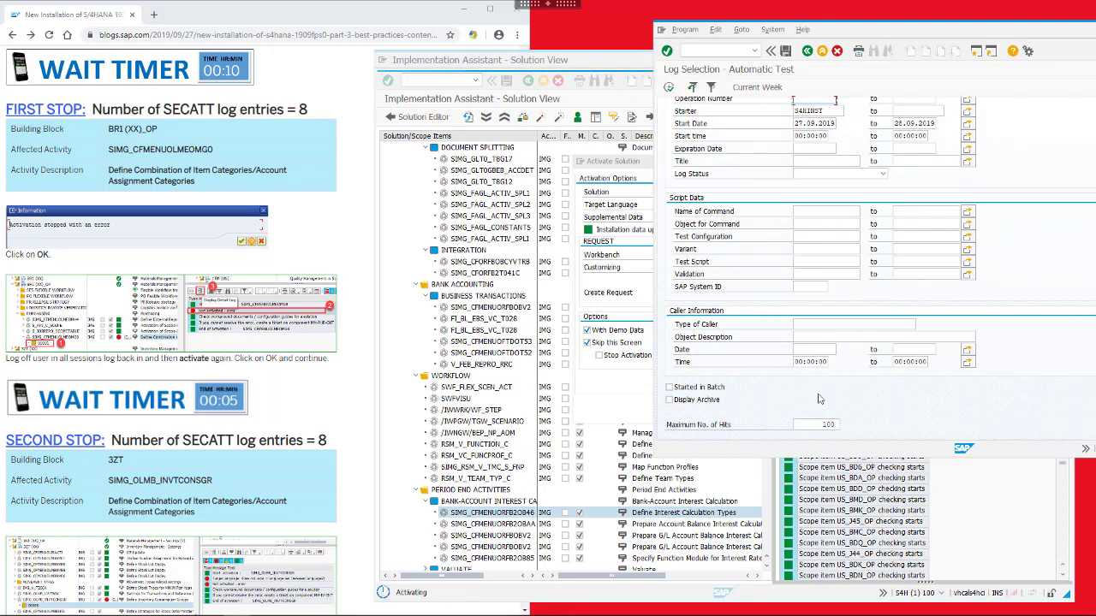
click(841, 424)
key(BackSpace)
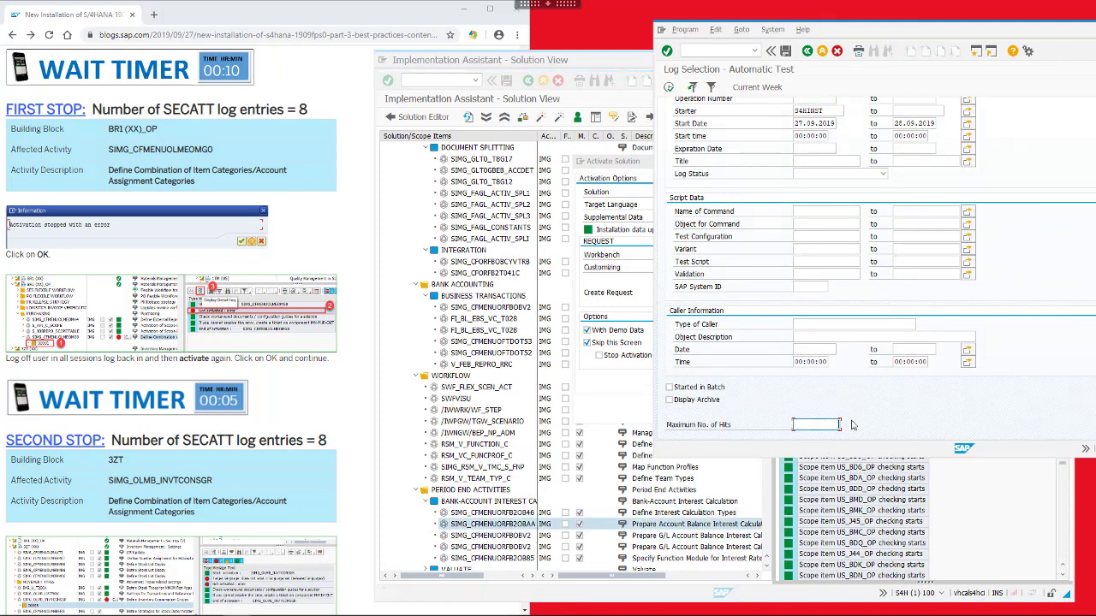
scroll(835, 399, up, 2)
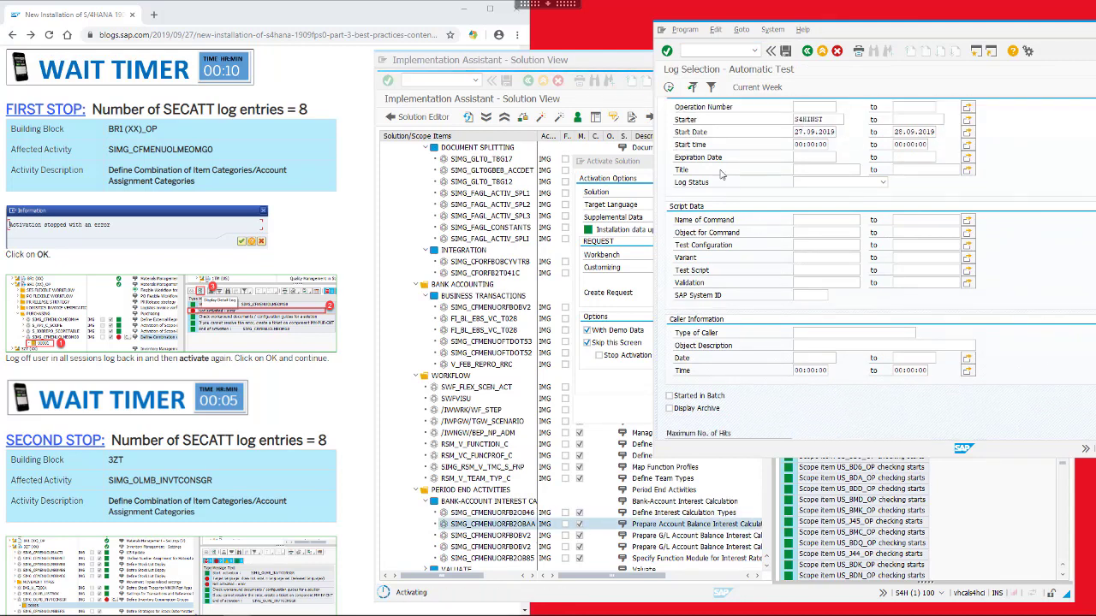
click(669, 89)
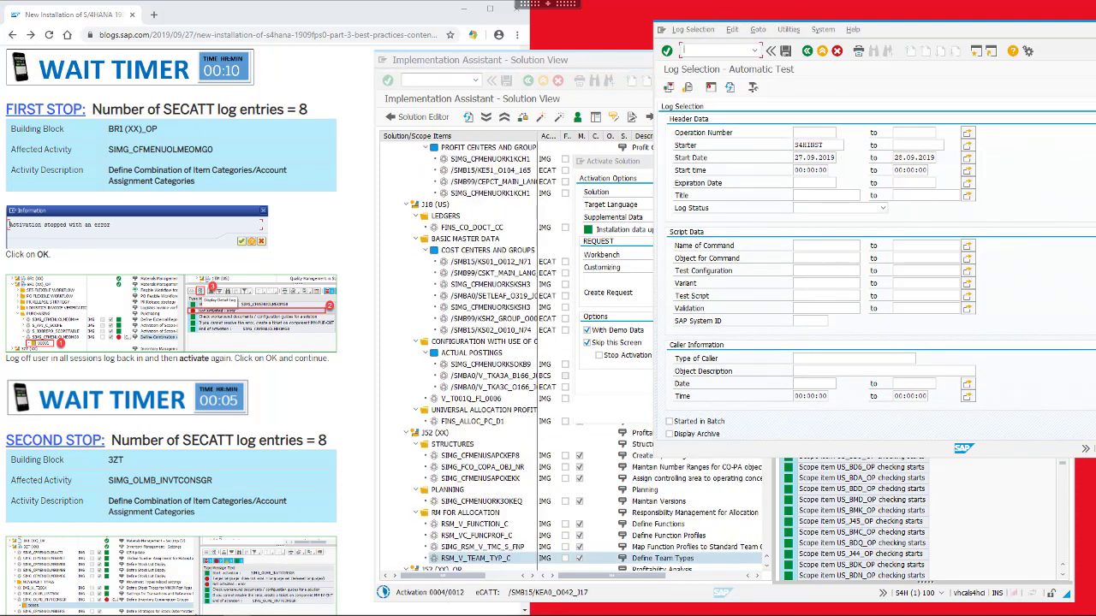
click(670, 88)
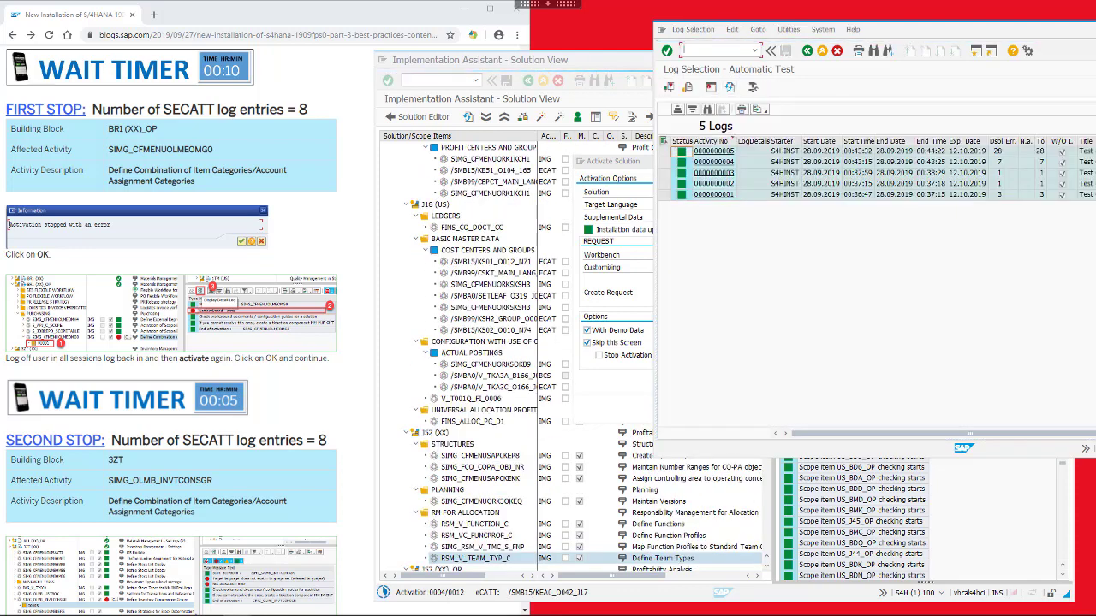
Refresh the eCATT log list for new entries
click(853, 34)
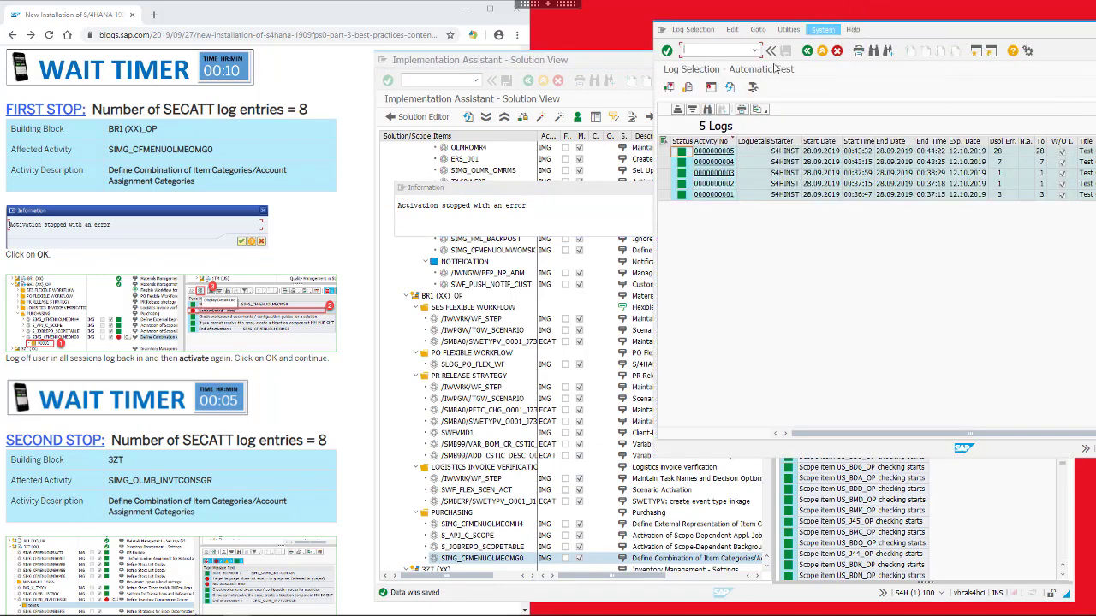
click(823, 29)
click(729, 88)
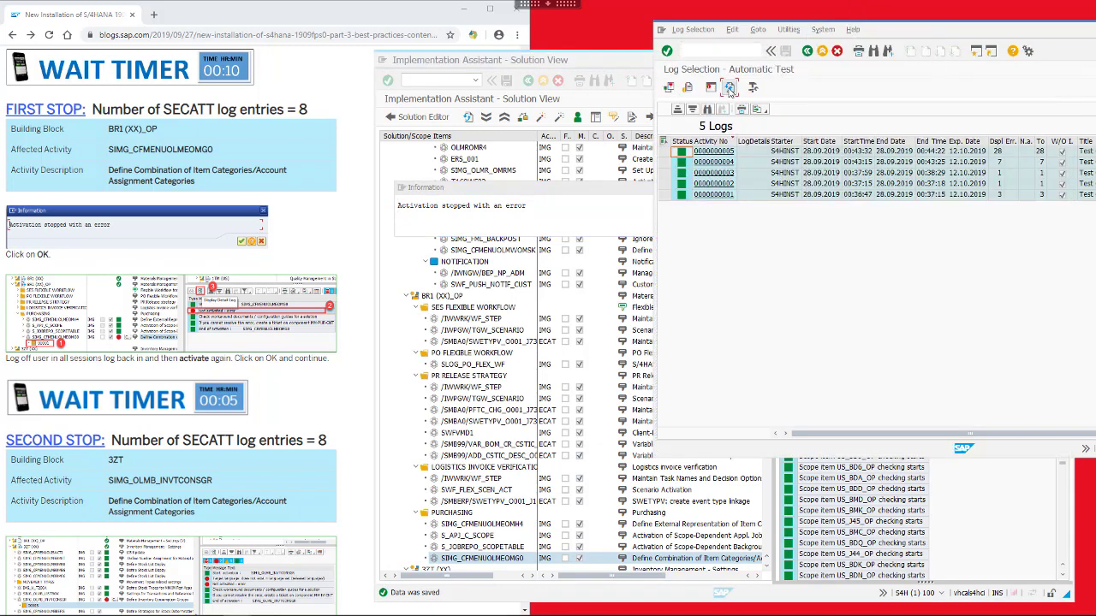
click(808, 51)
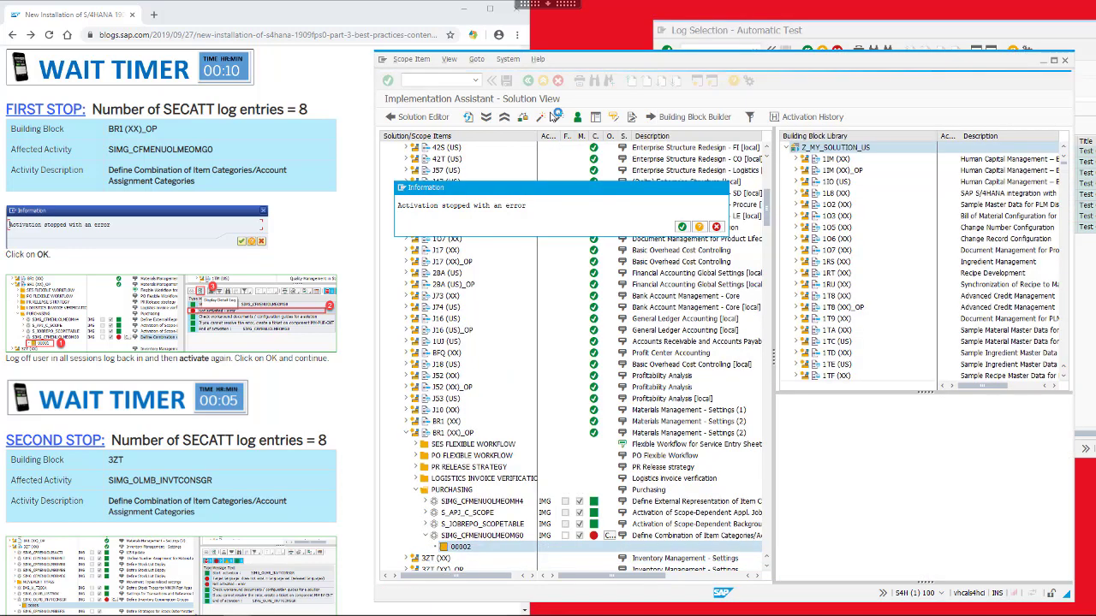
Acknowledge the activation error, rerun /n/smb/bbi from history, and restart activating Z_MY_SOLUTION_US
click(682, 227)
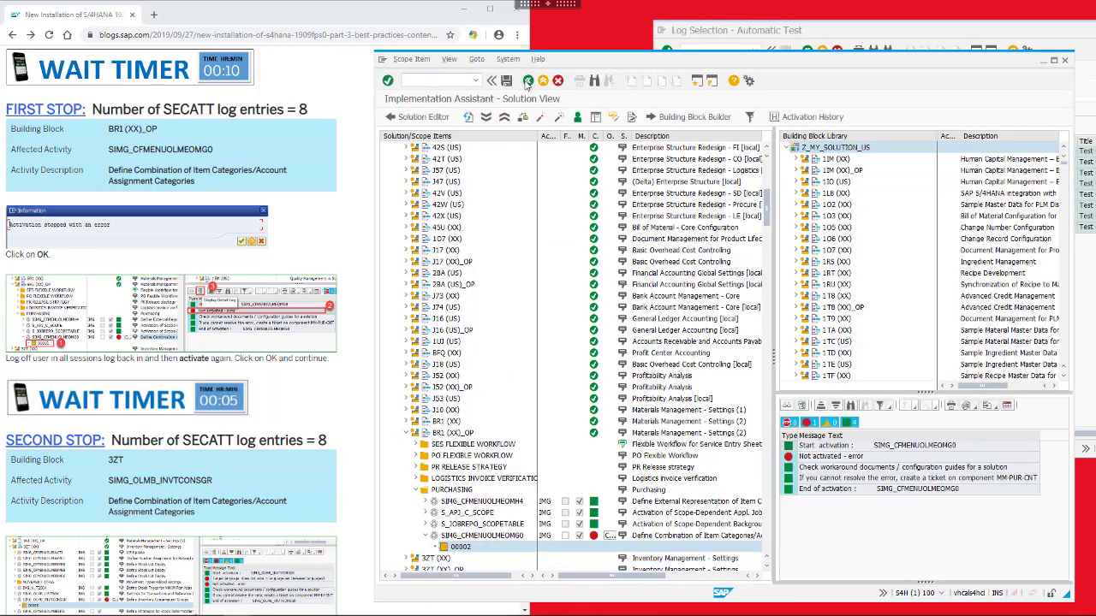
click(527, 81)
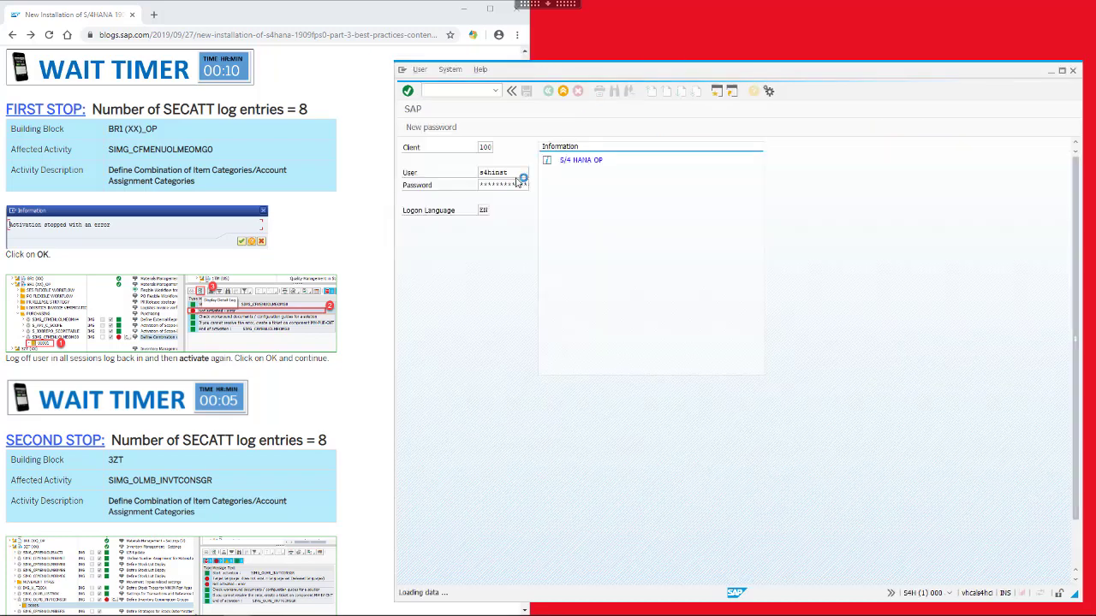
click(495, 90)
click(478, 112)
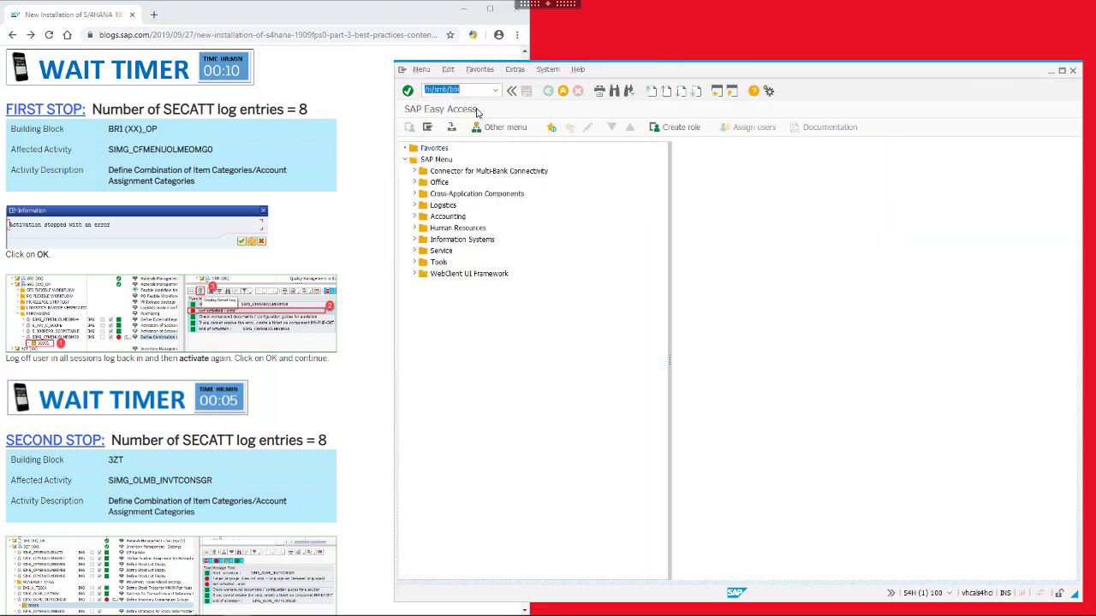
key(Return)
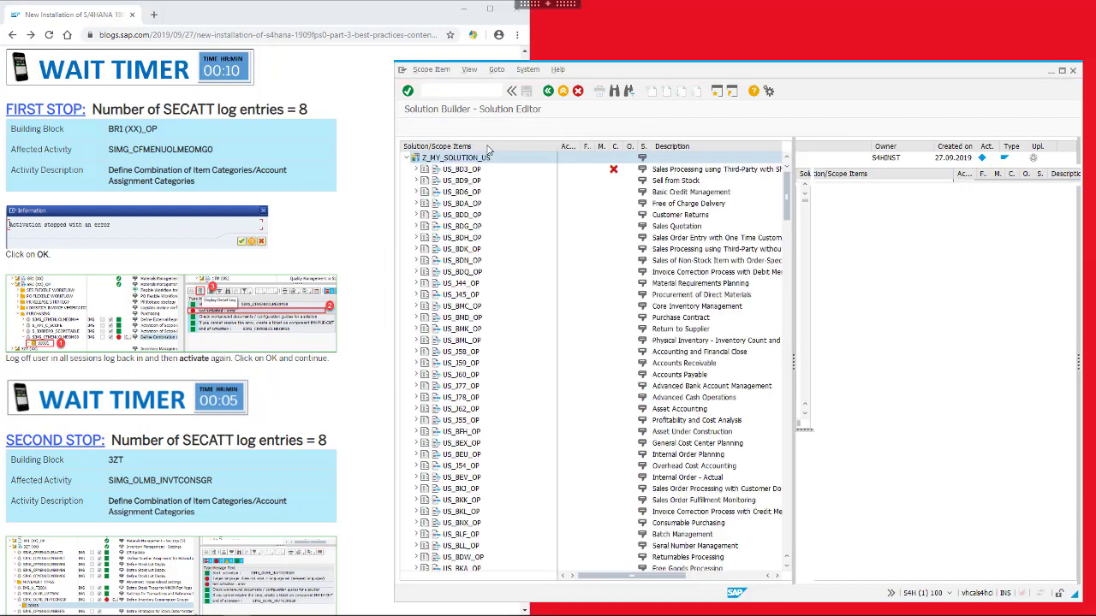
click(560, 127)
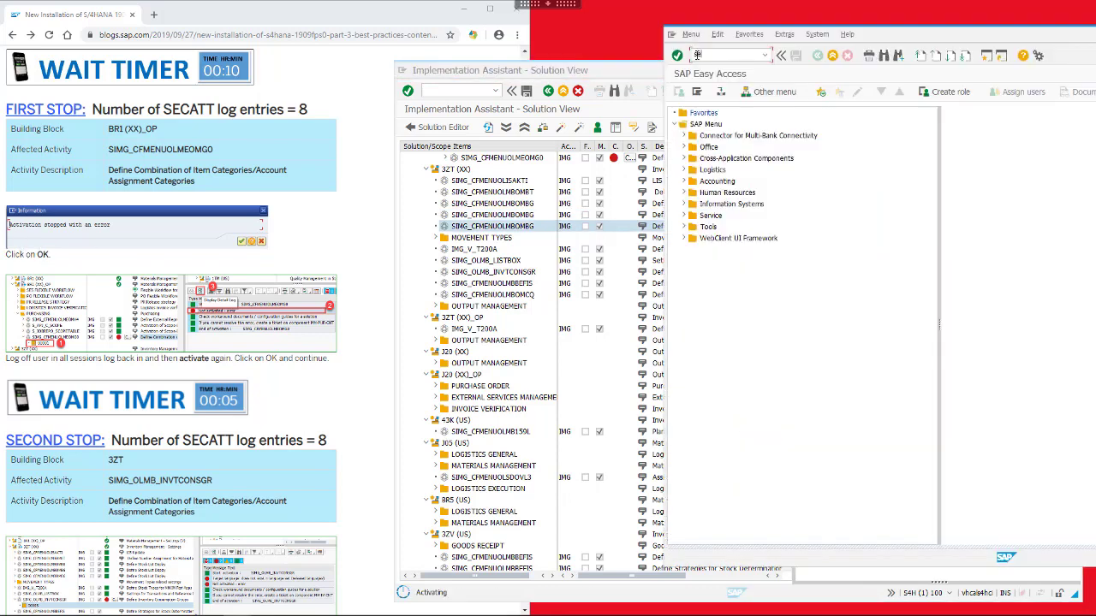
List SECATT automatic-test logs without the 100-hit limit and refresh until 20 logs appear
key(Return)
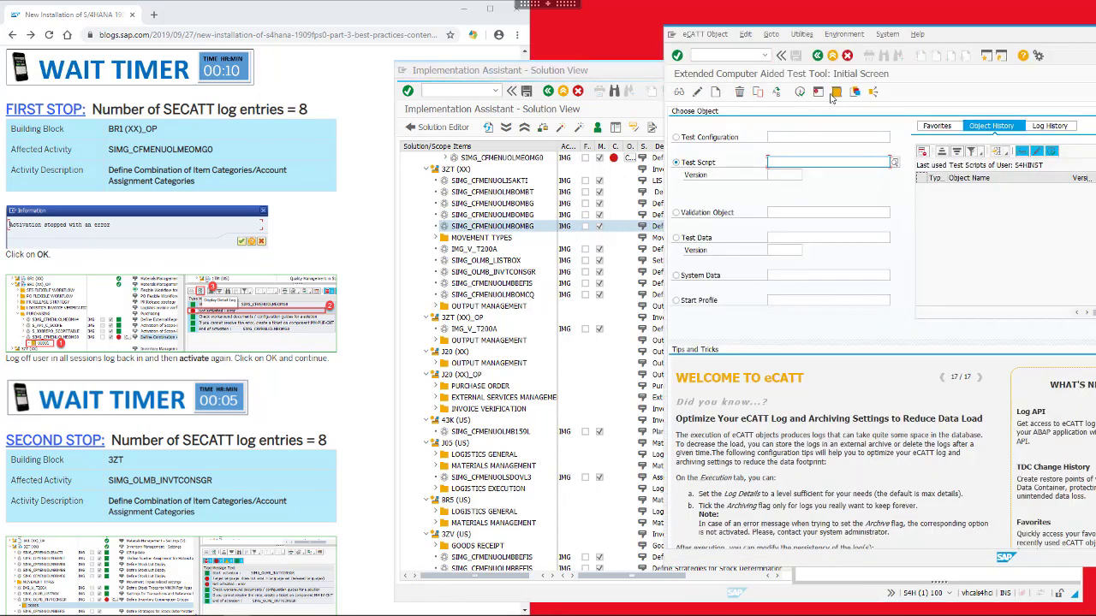
click(833, 93)
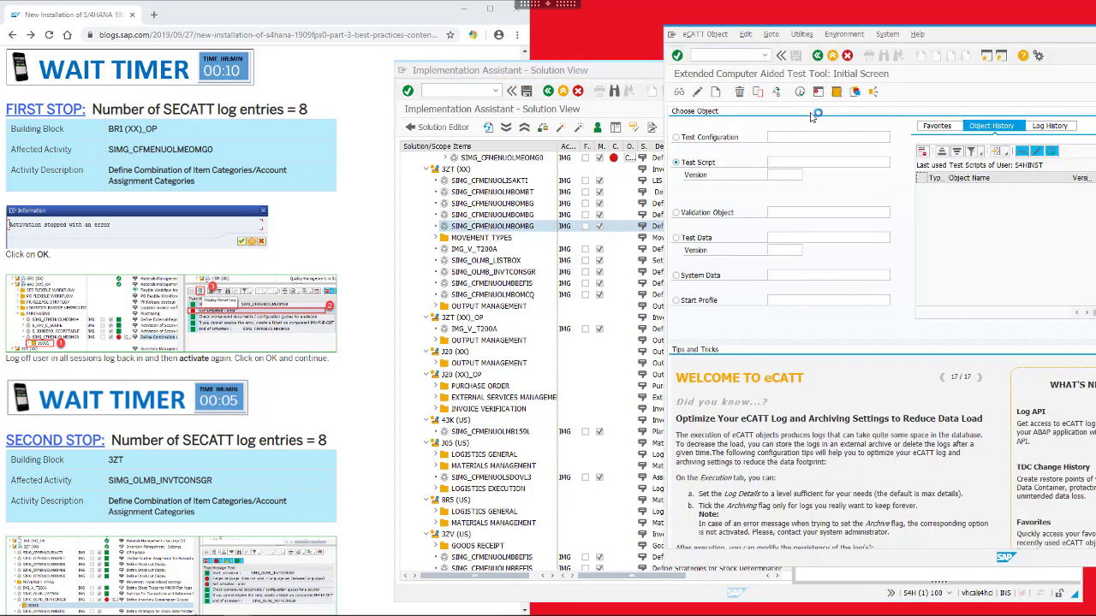
drag(832, 464, 867, 464)
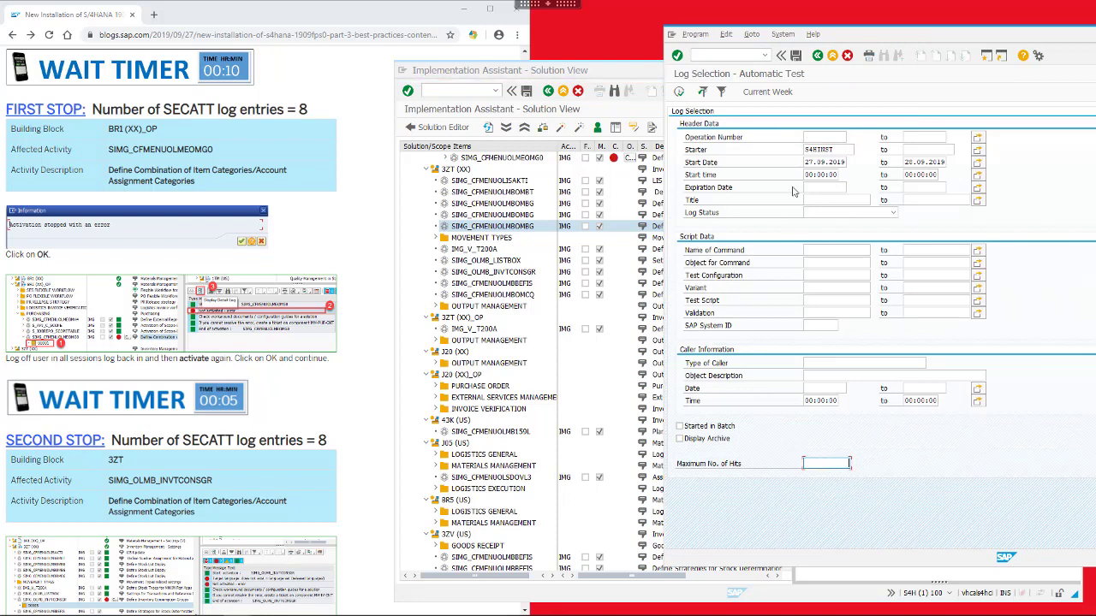
click(679, 92)
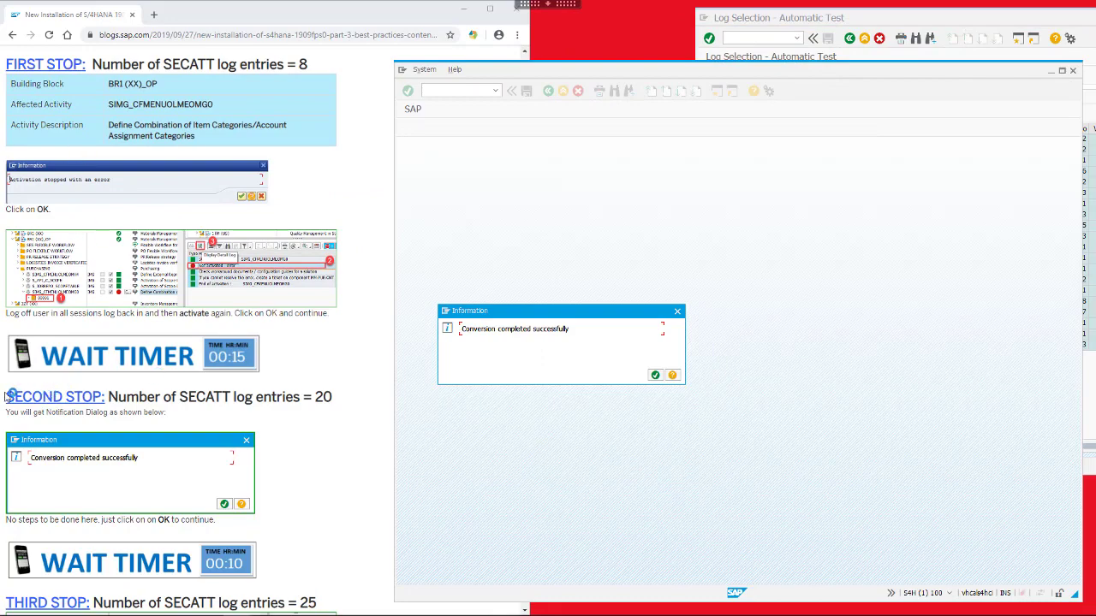
triple_click(19, 396)
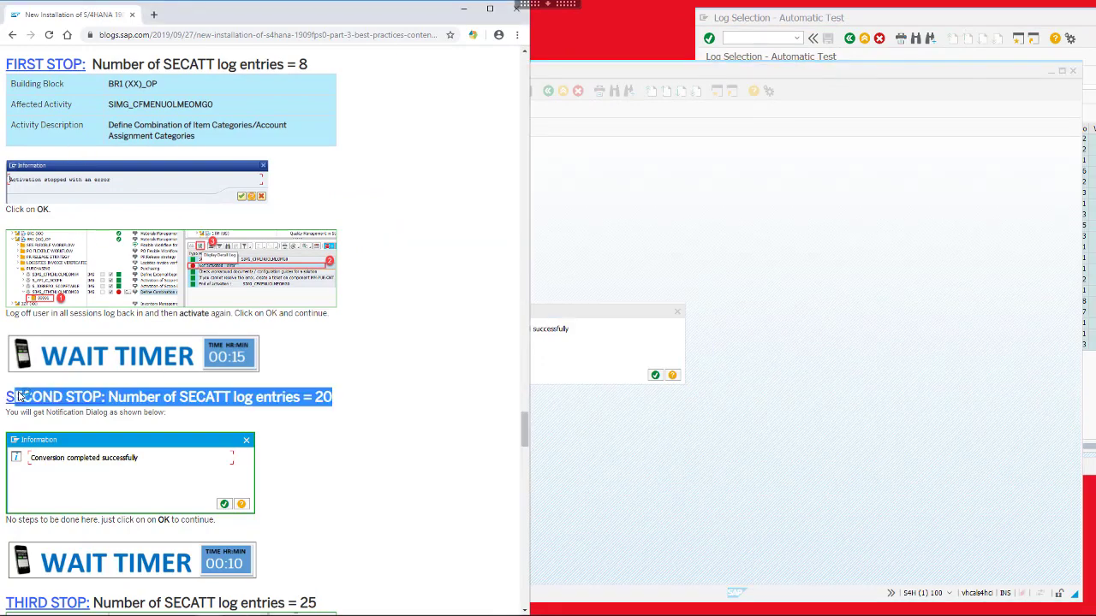
click(907, 21)
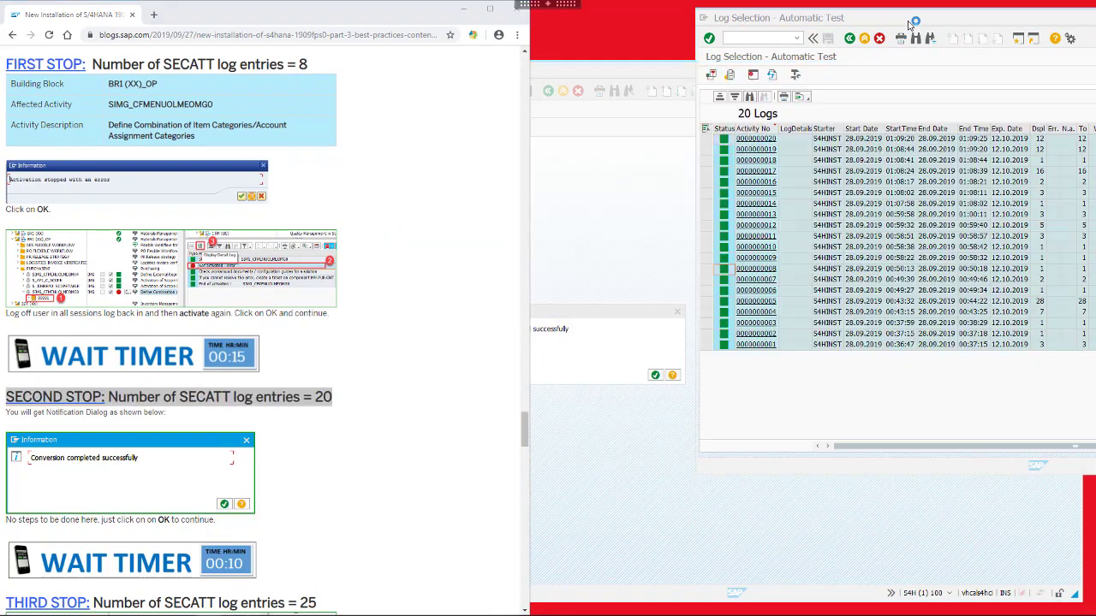
click(773, 77)
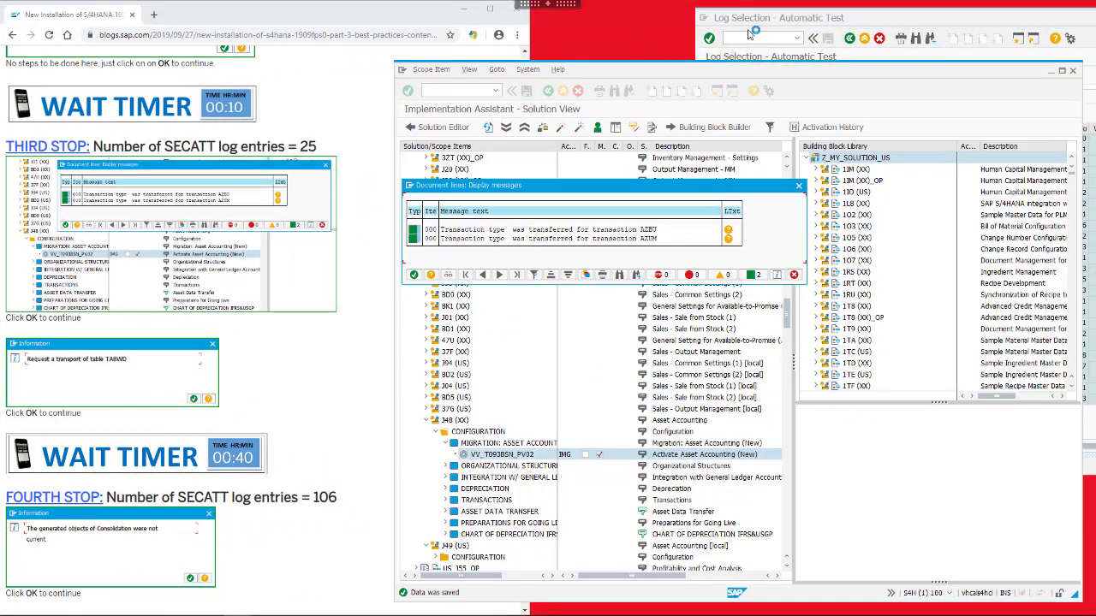
Keep refreshing the eCATT log list while Z_MY_SOLUTION_US activation runs to completion
click(871, 19)
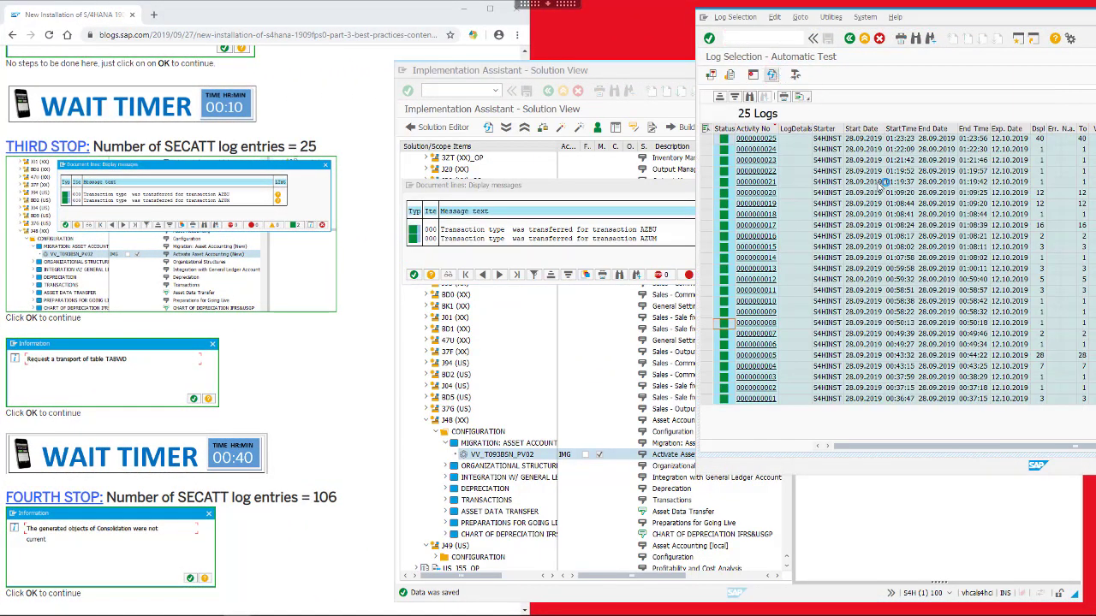
click(452, 190)
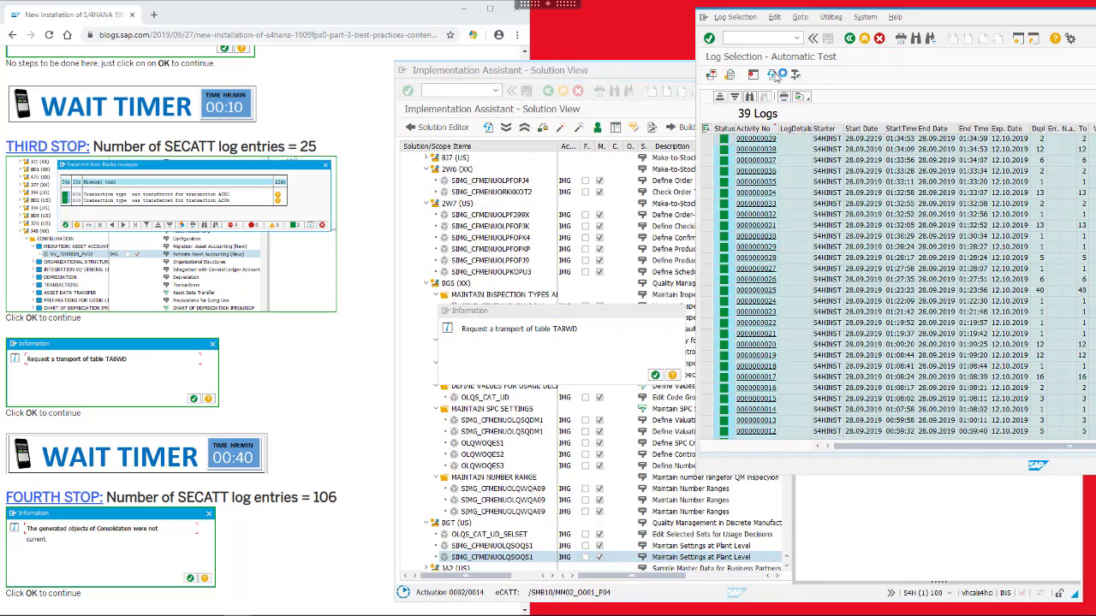
click(774, 75)
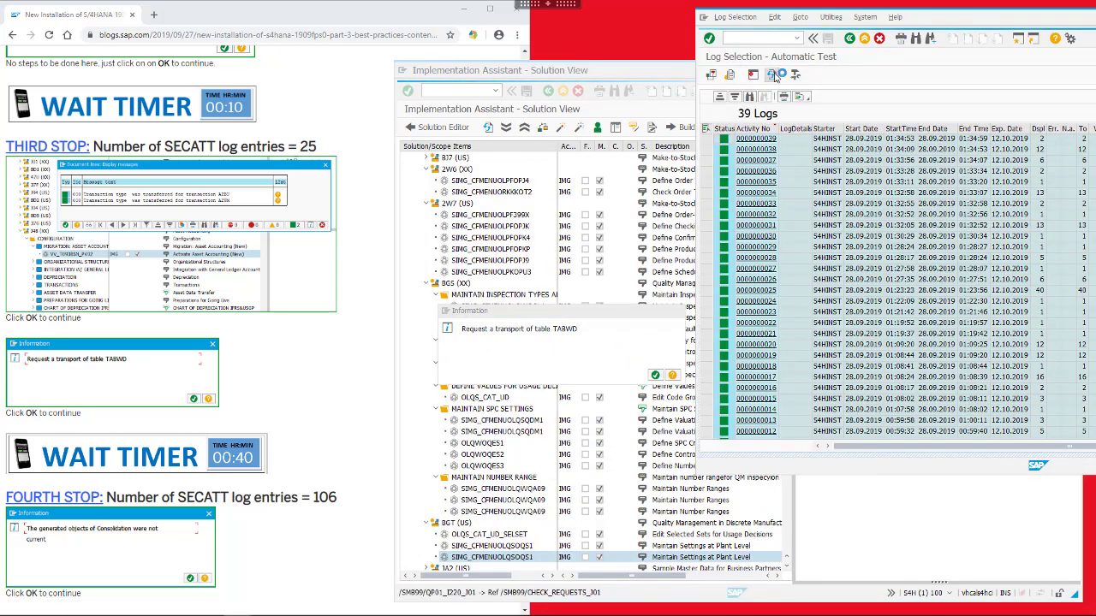
scroll(262, 423, down, 4)
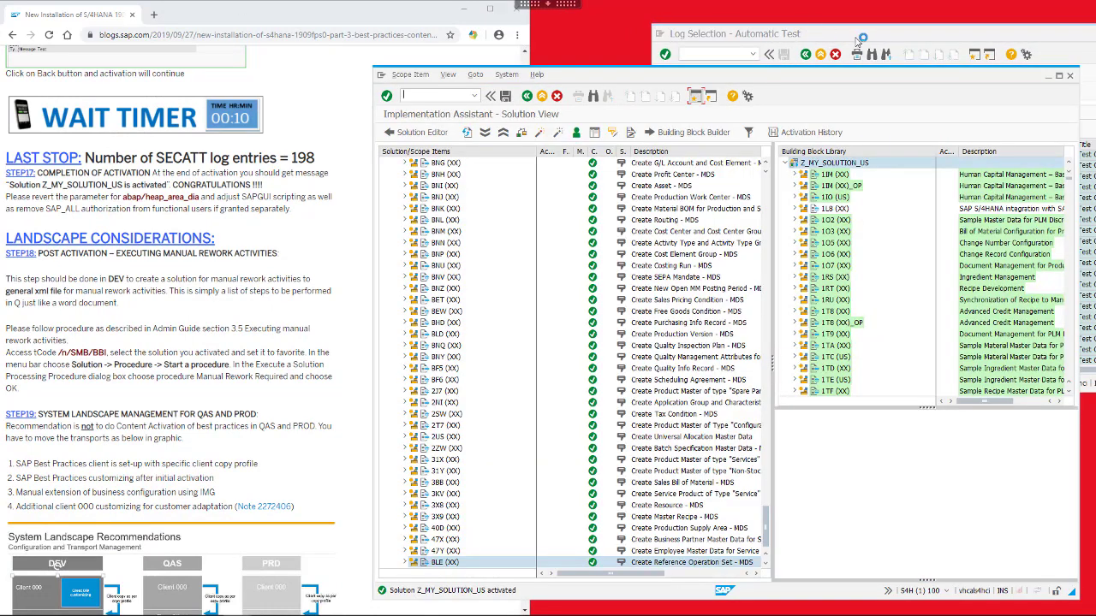
Refresh the log list to confirm 198 entries against the guide, then return to Solution View
click(856, 38)
drag(289, 159, 320, 161)
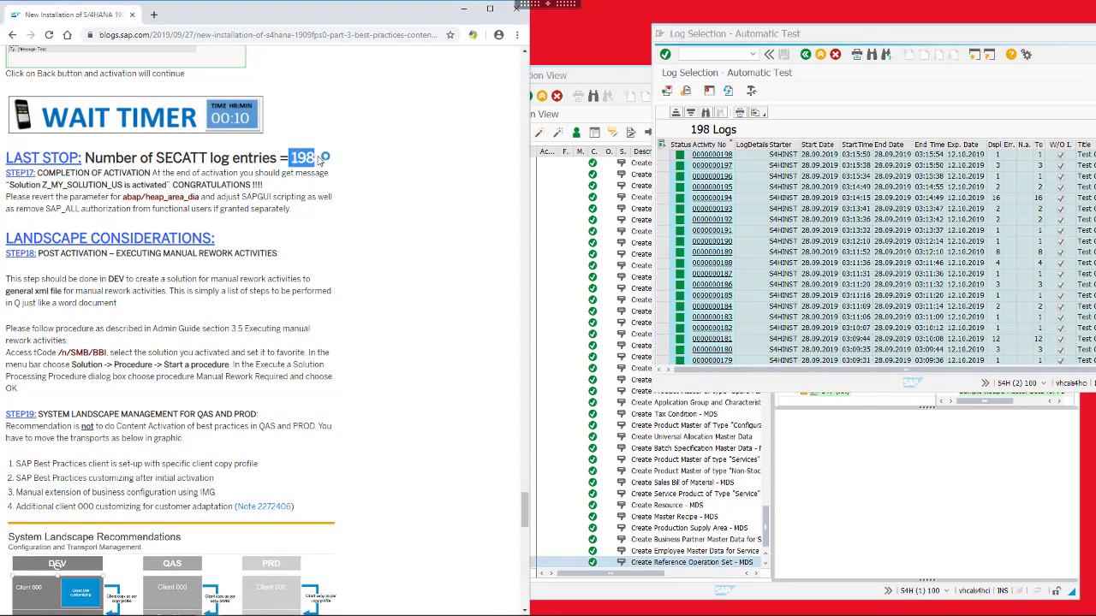
click(826, 126)
click(729, 92)
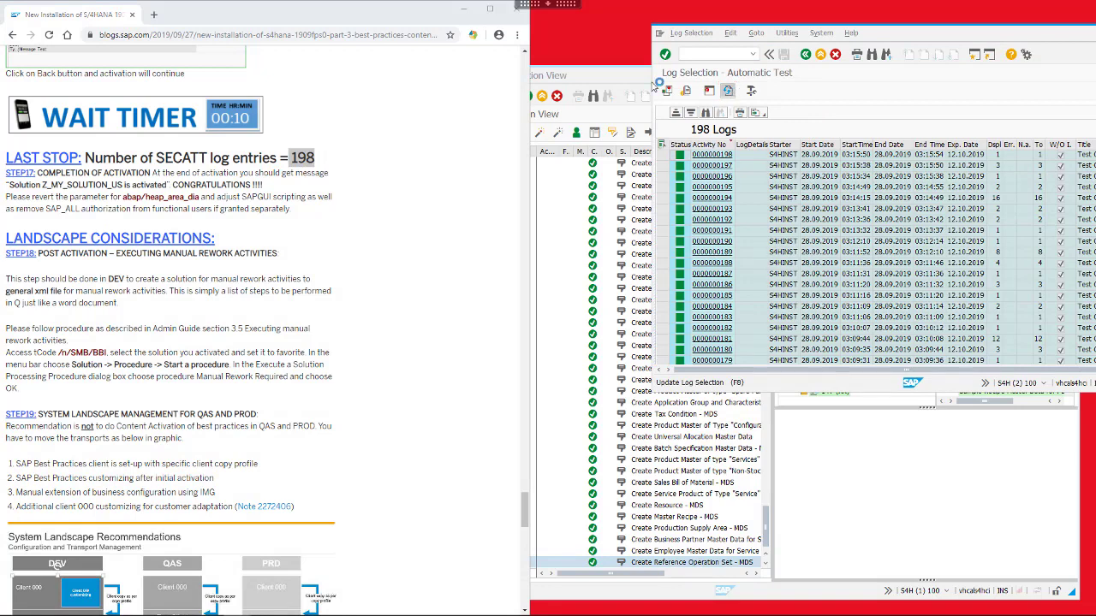
click(628, 79)
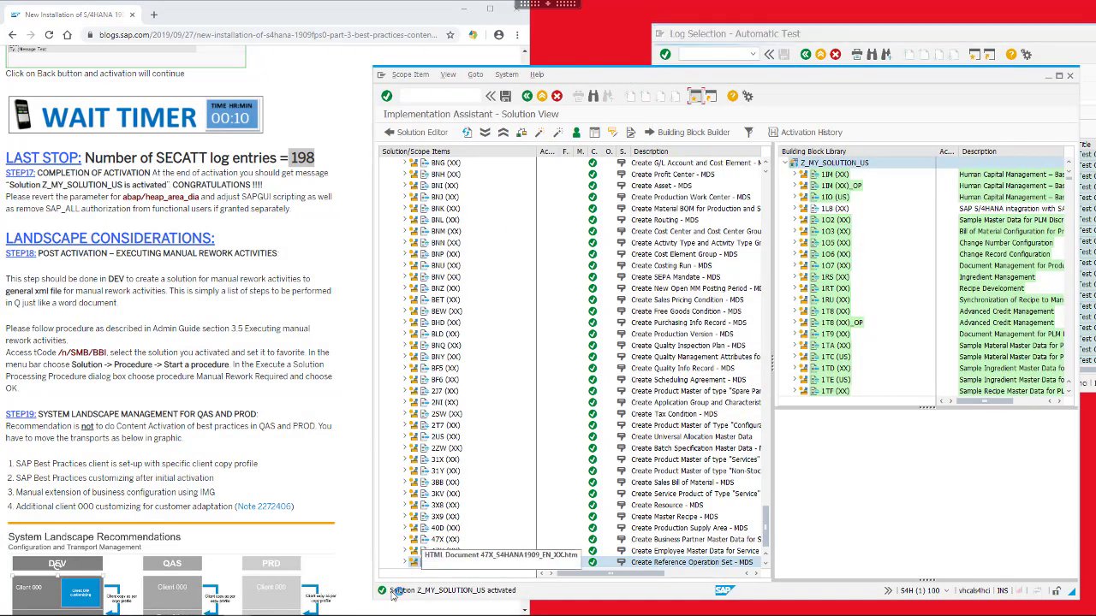